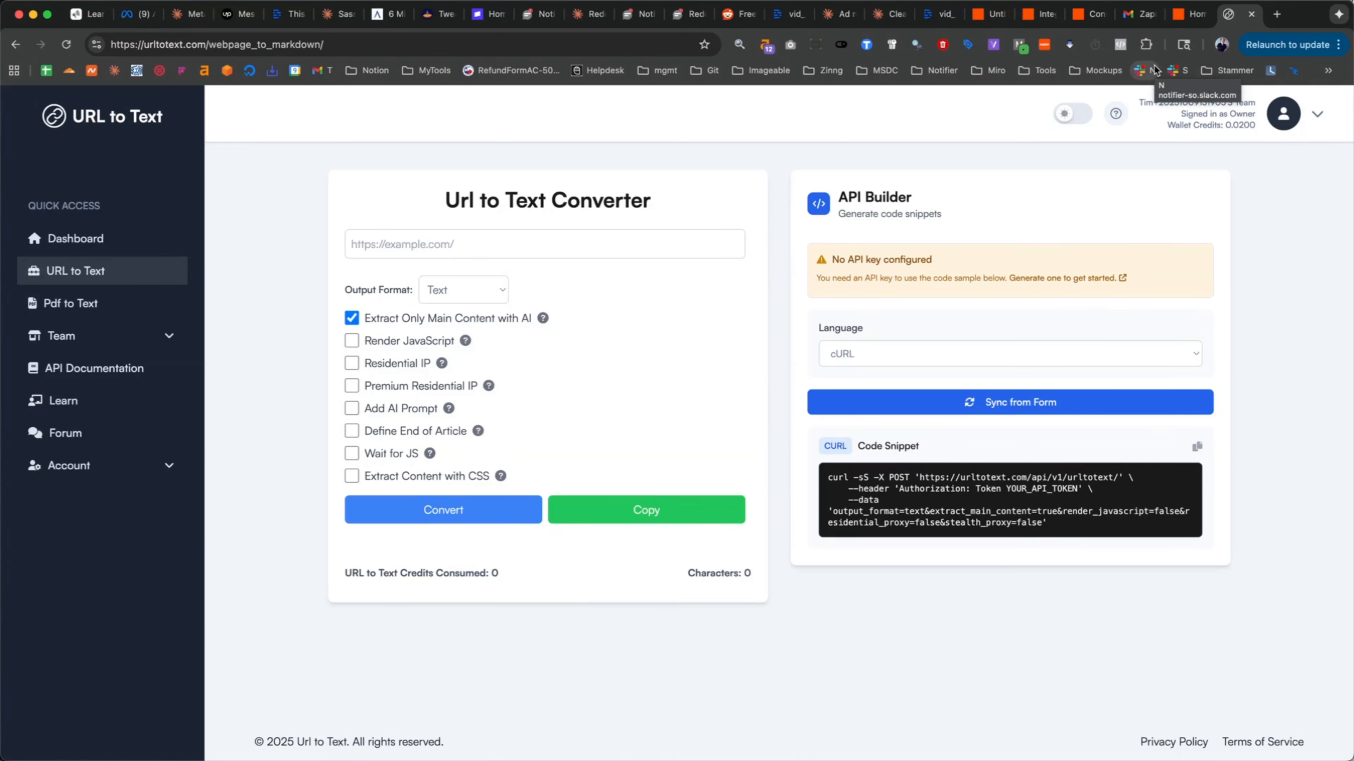
- Switch to Zapier and create a new Zap
{"action": "left_click", "coordinate": [1187, 23]}
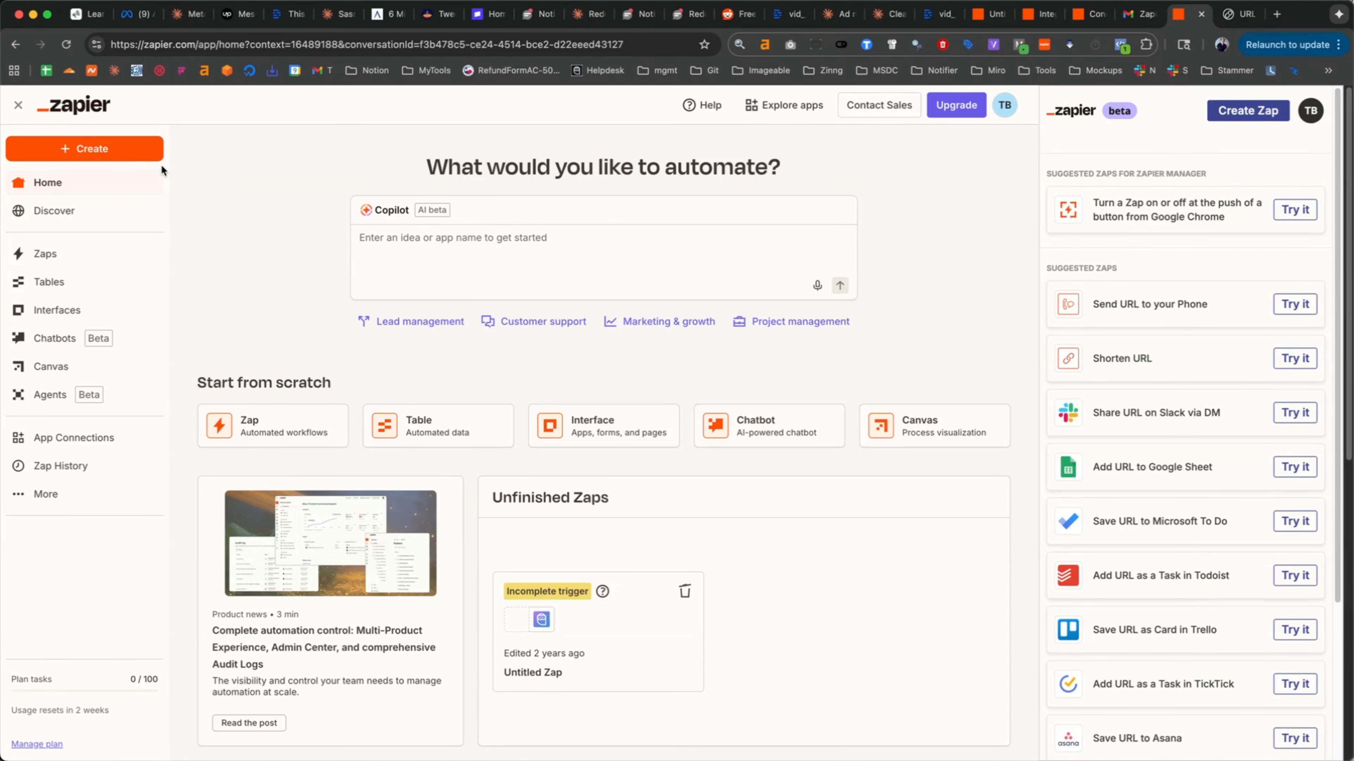
{"action": "left_click", "coordinate": [154, 155]}
{"action": "left_click", "coordinate": [80, 187]}
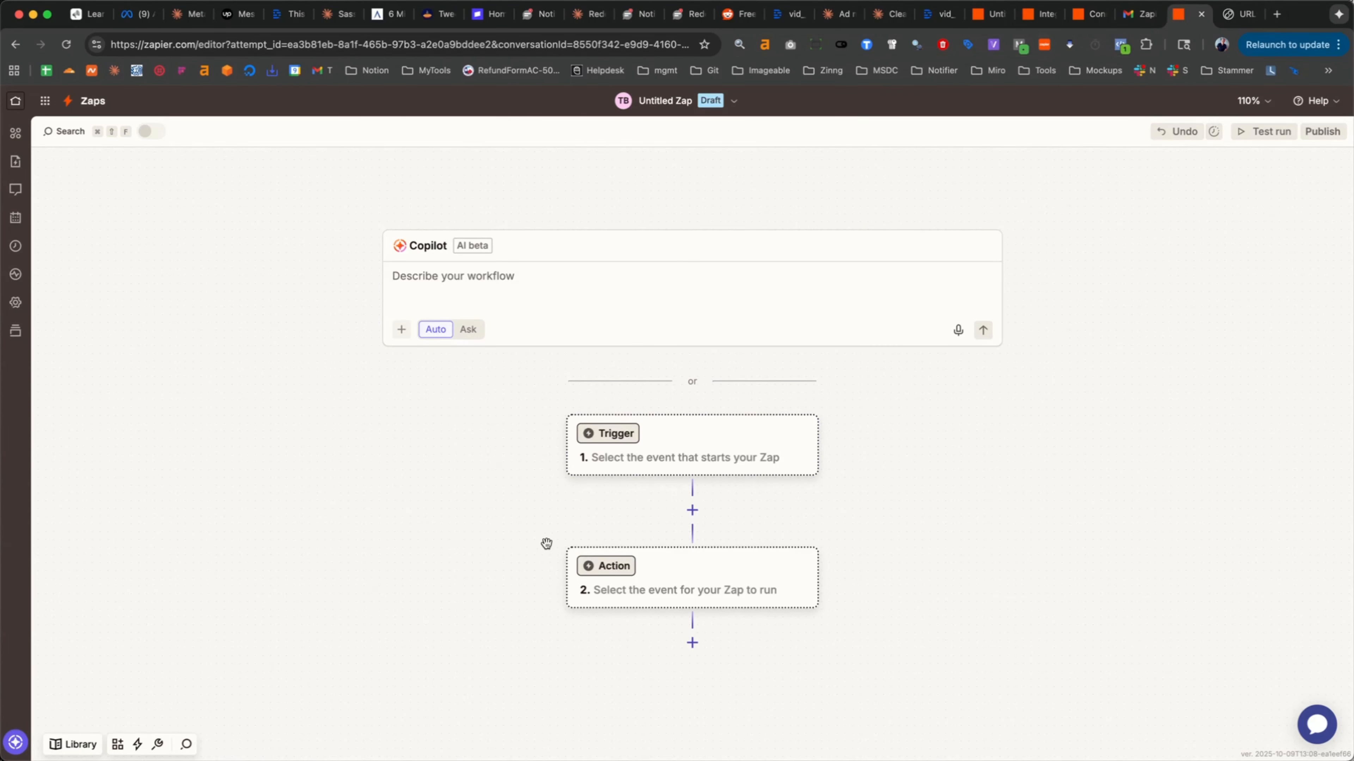
- Set the Zap's trigger to the Zapier Chrome extension's New Push event and continue with the Push A sample record
{"action": "left_click", "coordinate": [704, 445]}
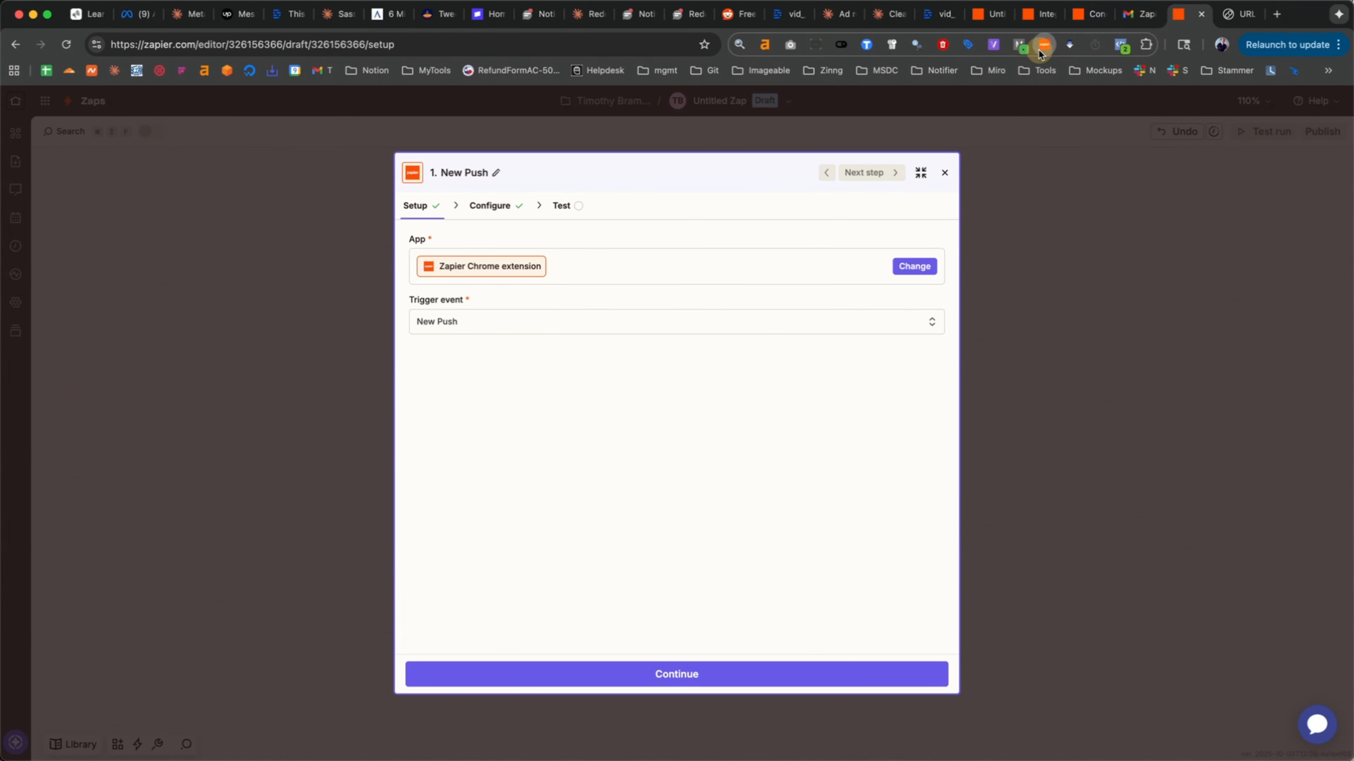
{"action": "left_click", "coordinate": [1040, 49]}
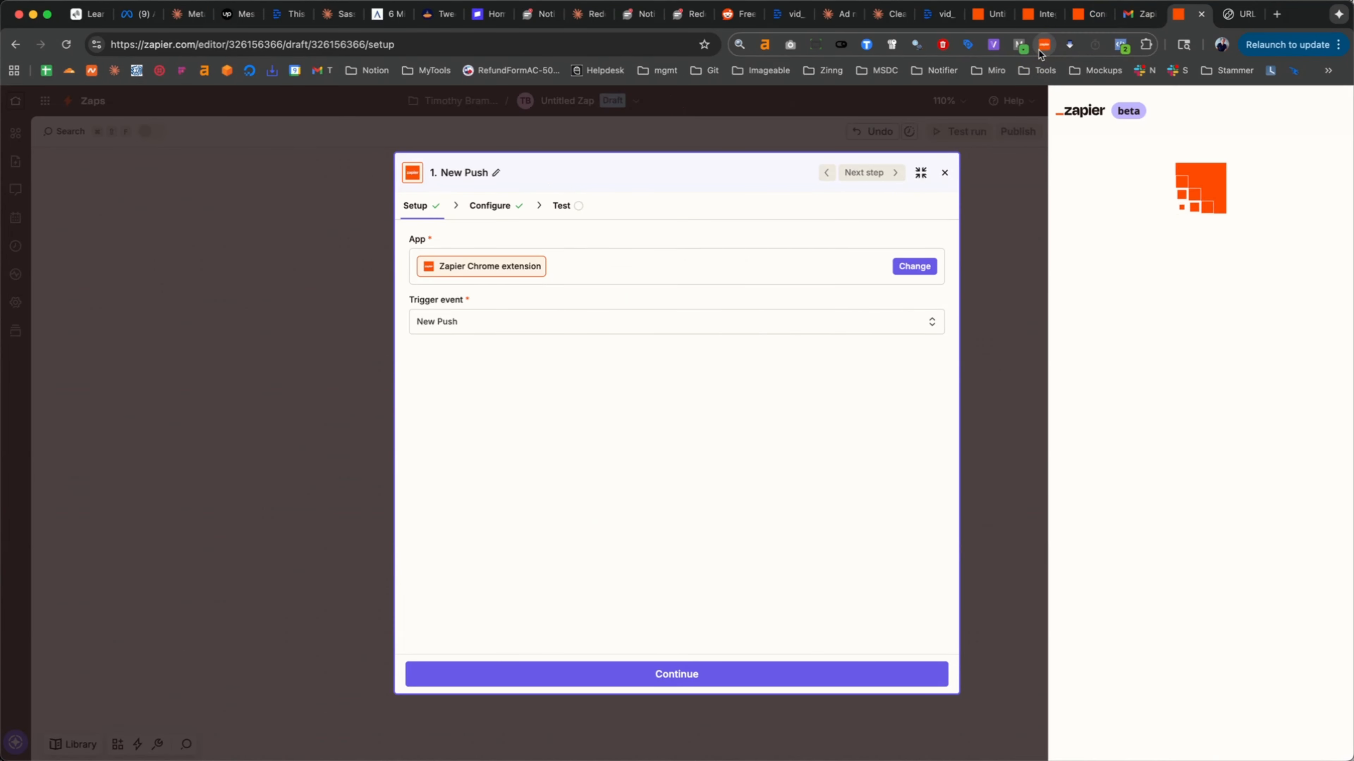
{"action": "left_click", "coordinate": [1038, 49]}
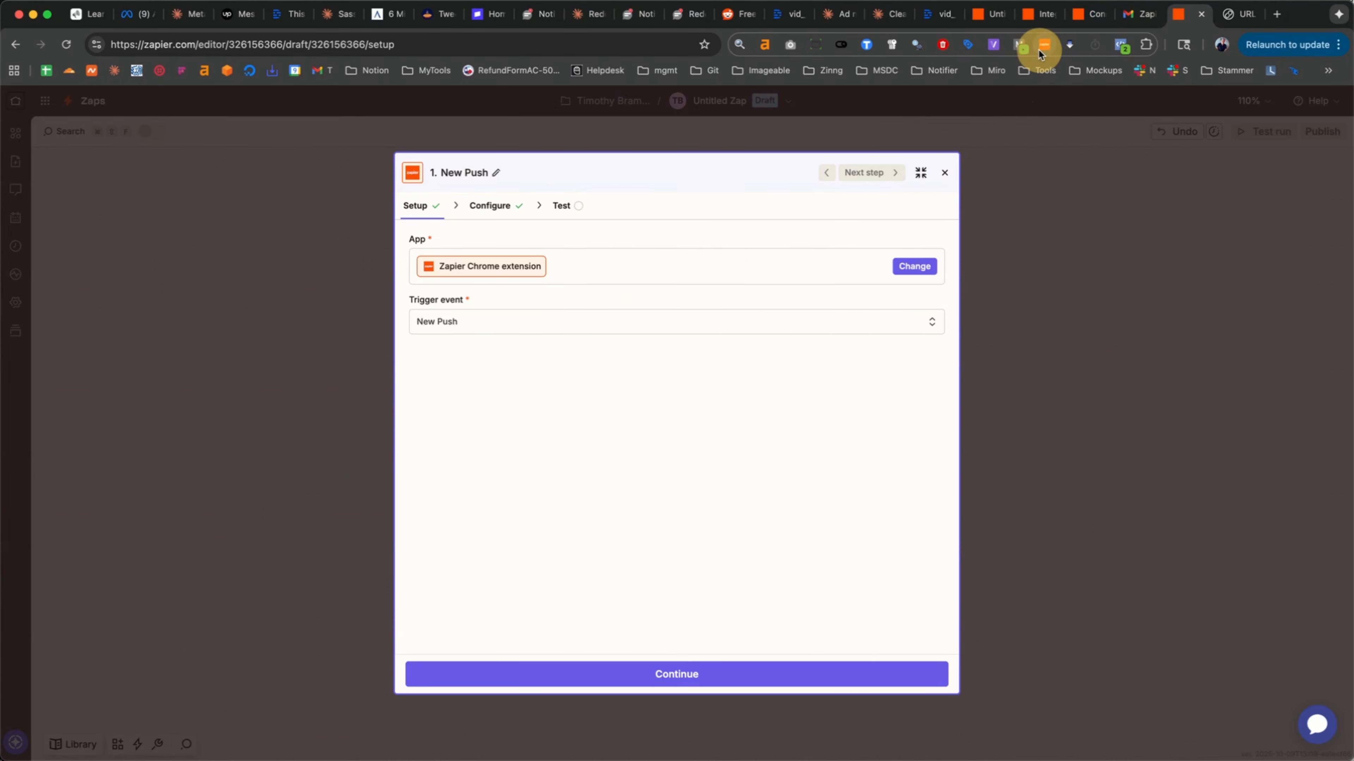
{"action": "left_click", "coordinate": [710, 681]}
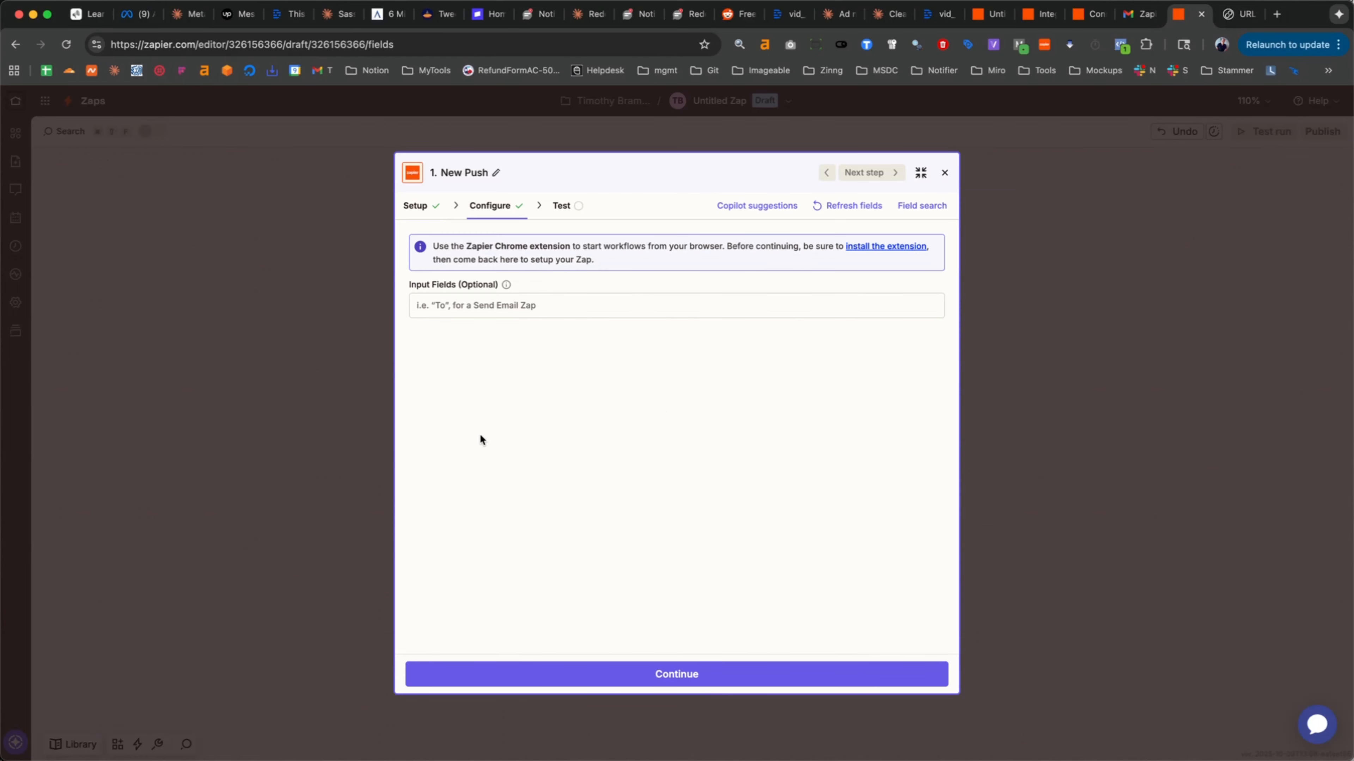
{"action": "left_click", "coordinate": [673, 675]}
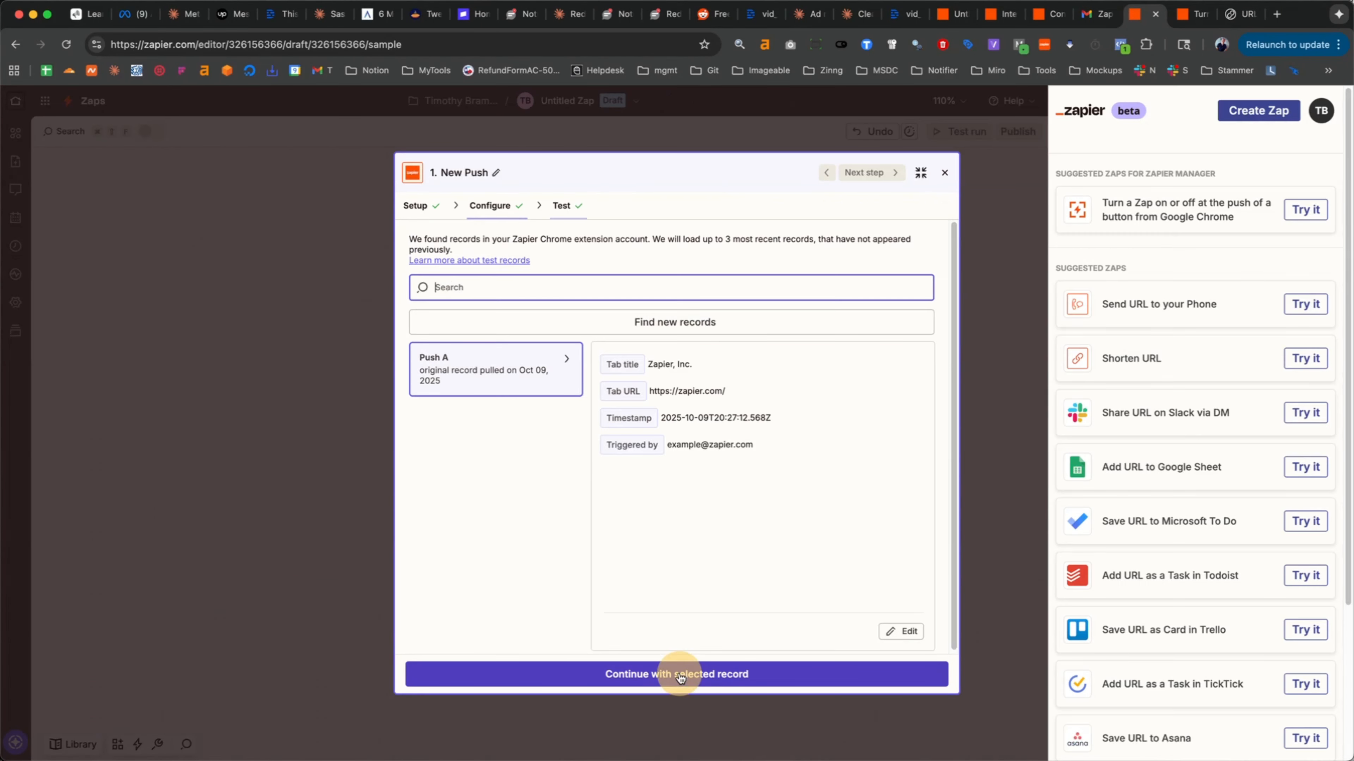
{"action": "left_click", "coordinate": [706, 676]}
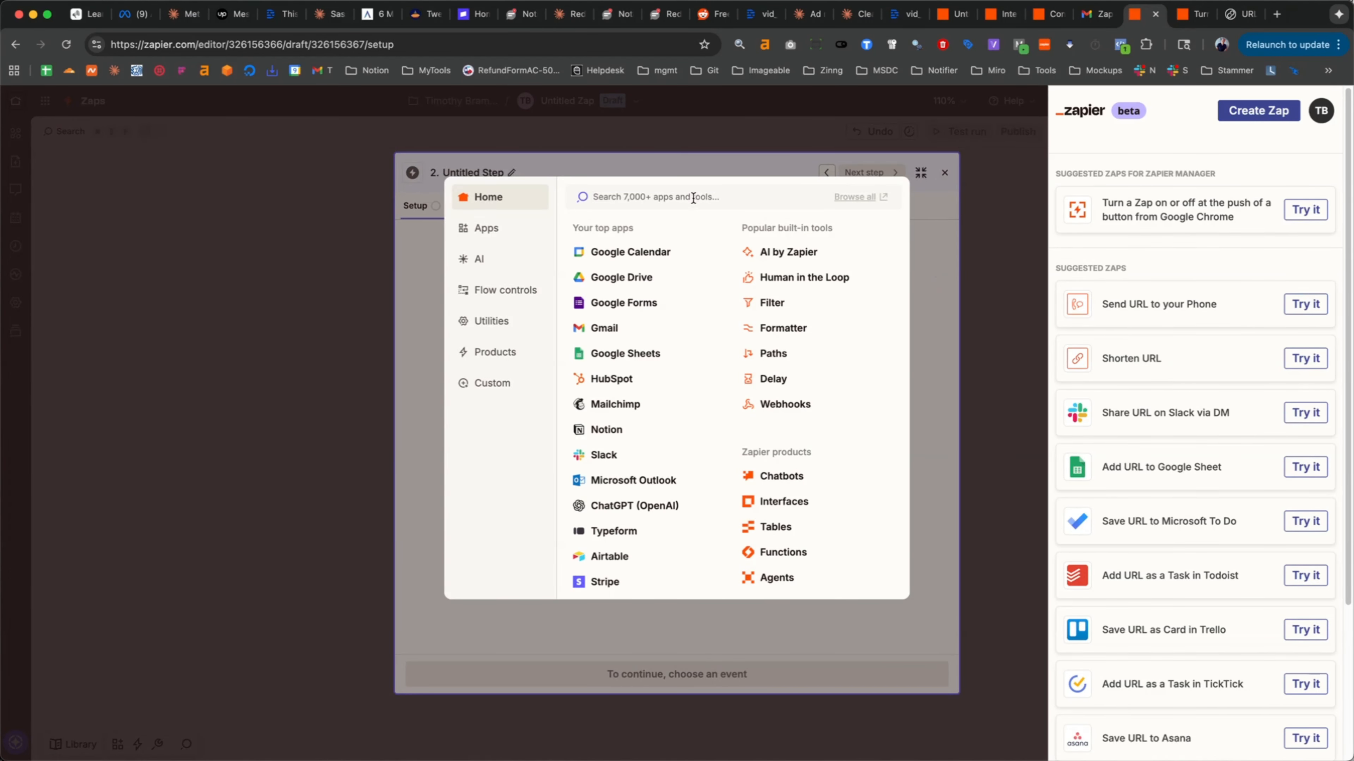
- Add URL to Text as the Zap's action app with the Get Text of URL event
{"action": "left_click", "coordinate": [581, 199]}
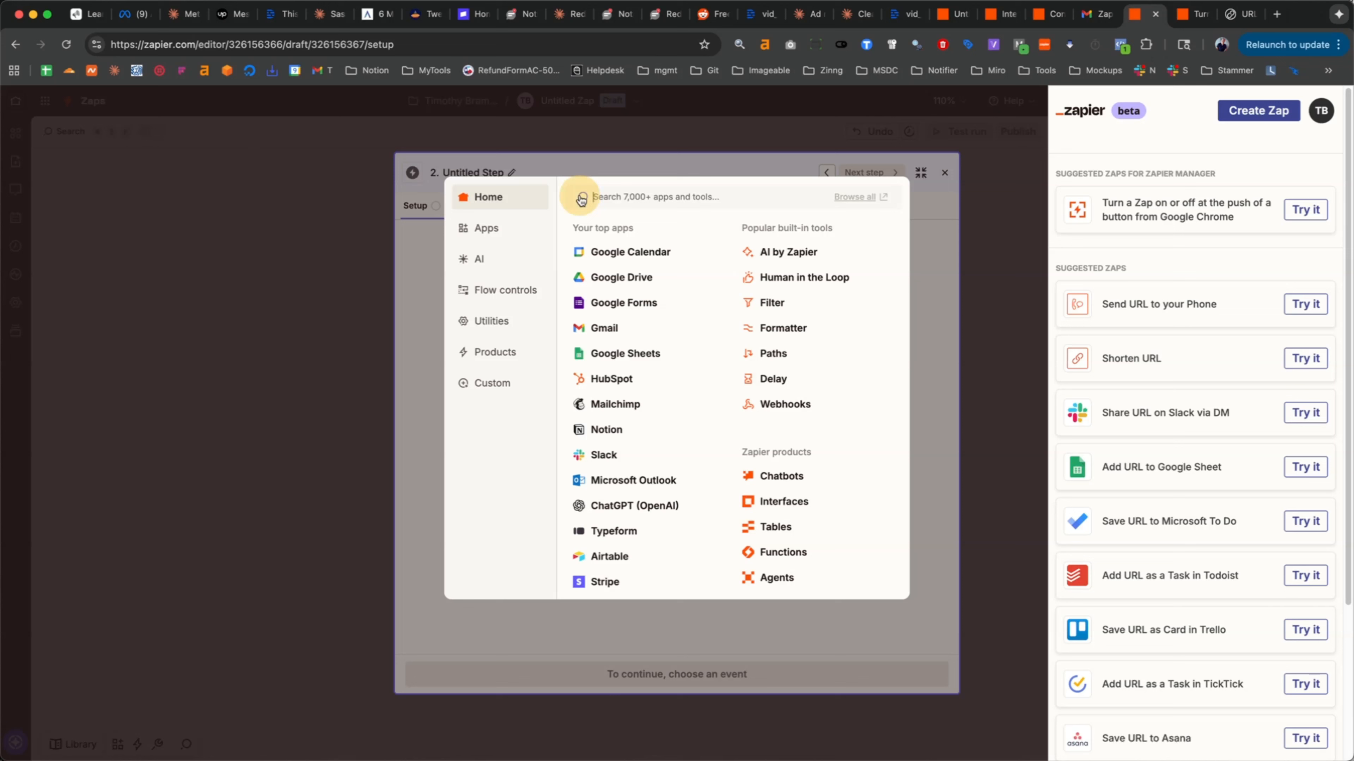
{"action": "left_click", "coordinate": [608, 197]}
{"action": "type", "text": "url to"}
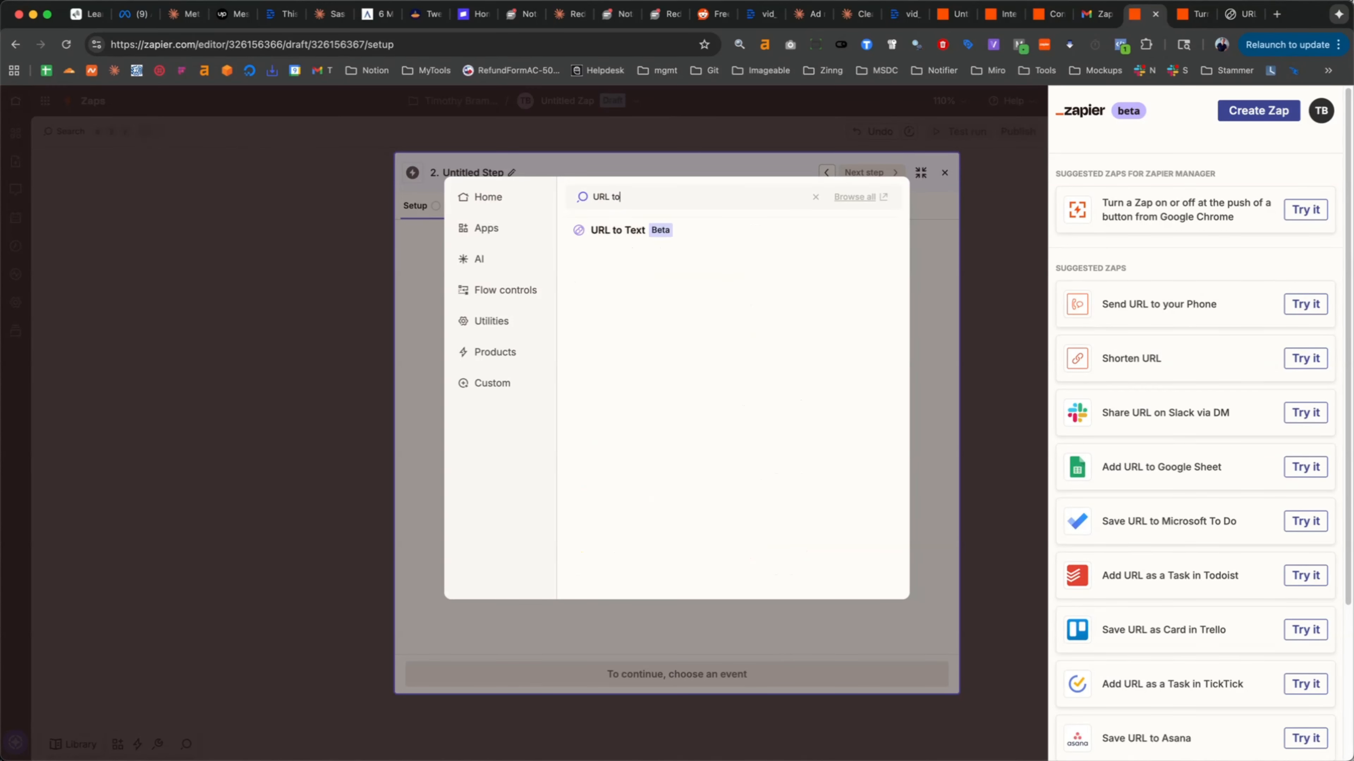
{"action": "left_click", "coordinate": [627, 229]}
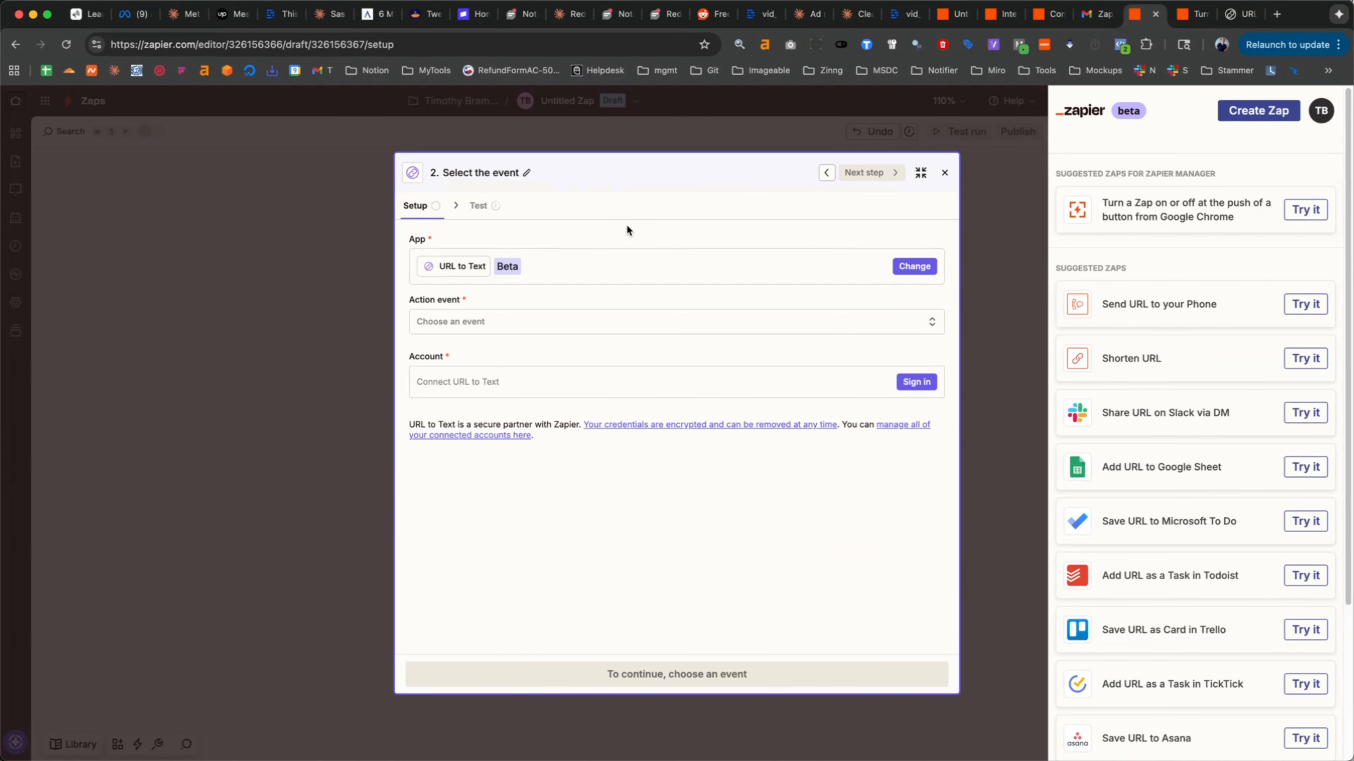
{"action": "left_click", "coordinate": [497, 322]}
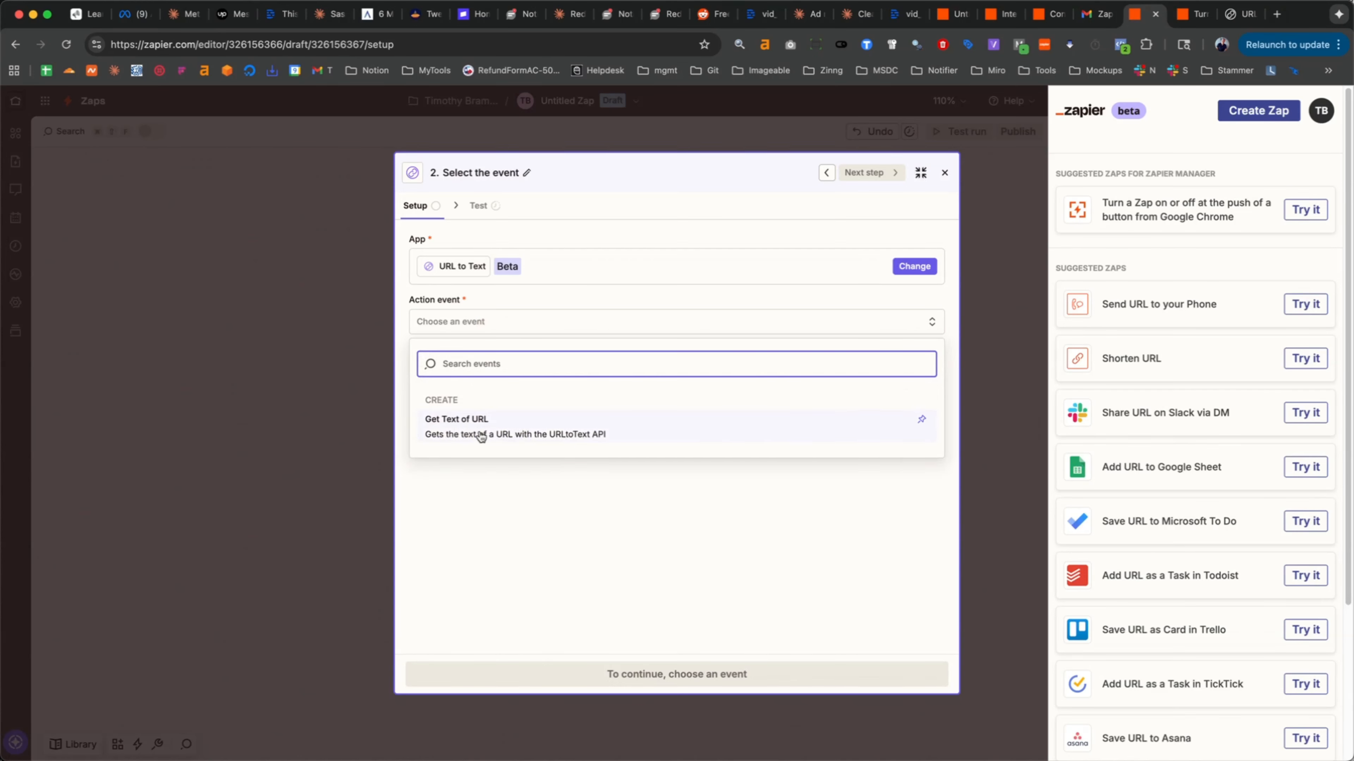
{"action": "left_click", "coordinate": [481, 436]}
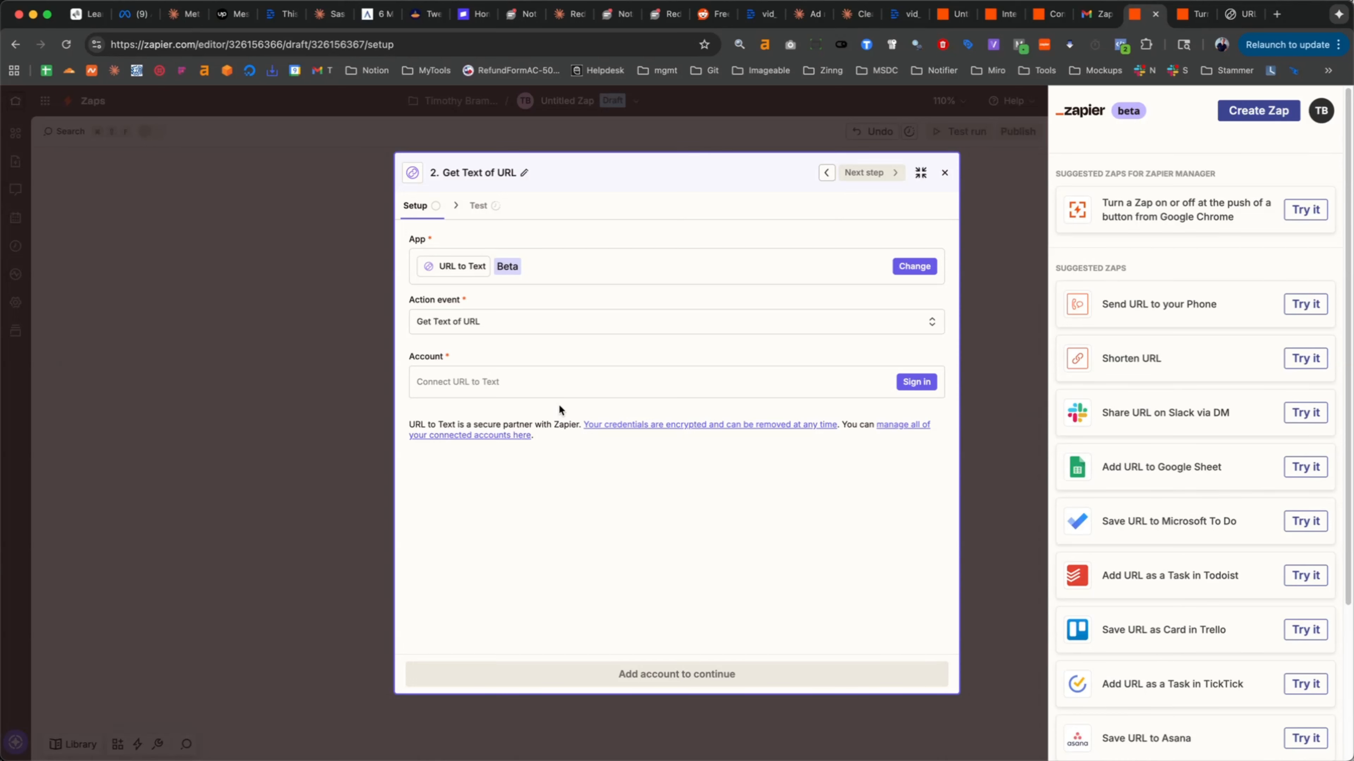
- Begin connecting a URL to Text account, and generate and copy the team's API key on the URL to Text site
{"action": "left_click", "coordinate": [582, 390]}
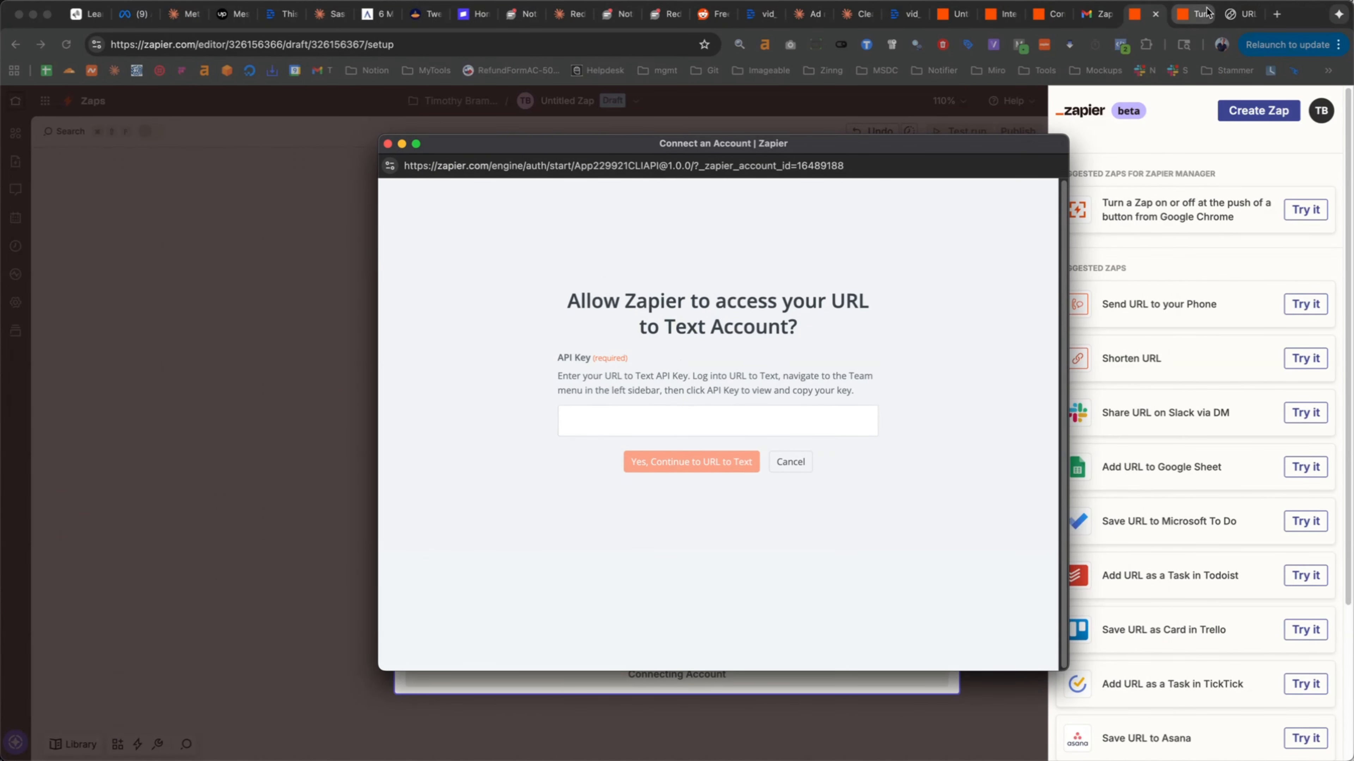
{"action": "left_click", "coordinate": [1231, 15]}
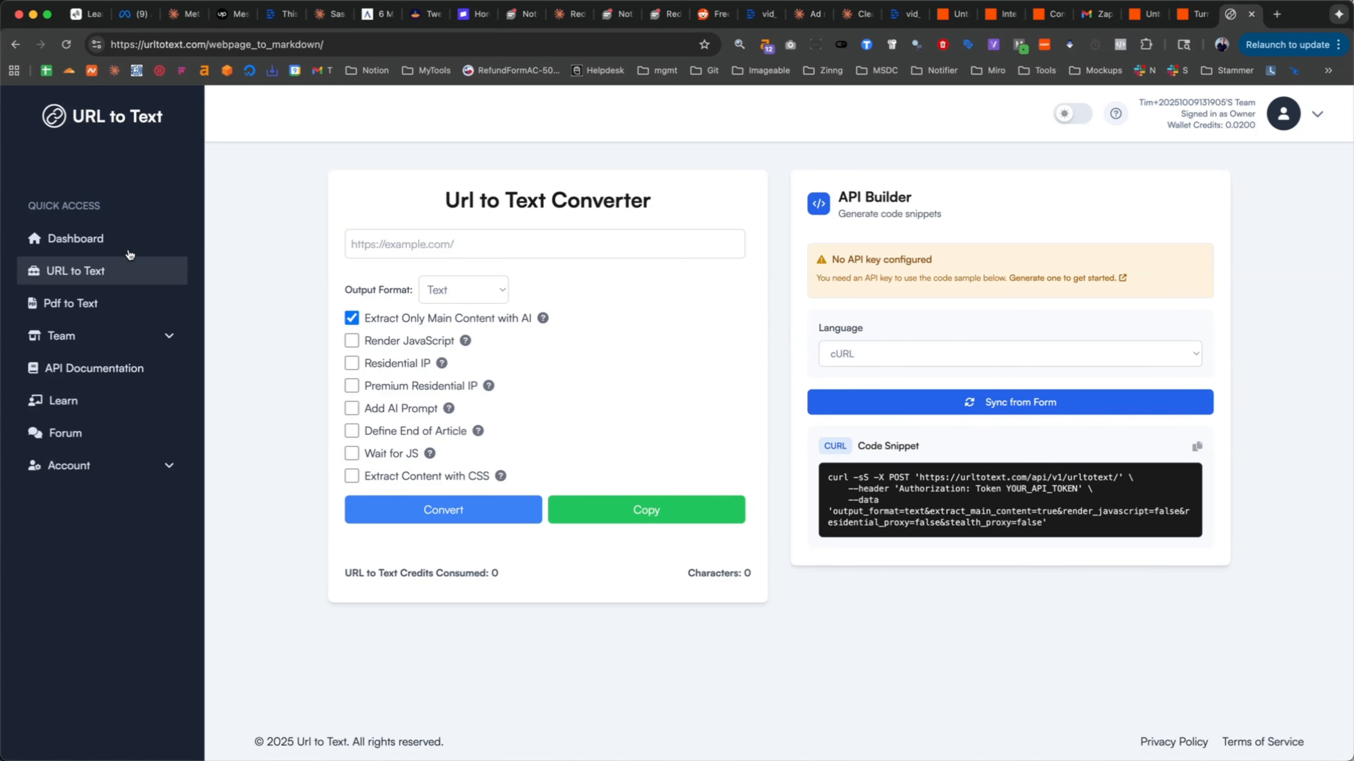
{"action": "left_click", "coordinate": [114, 239]}
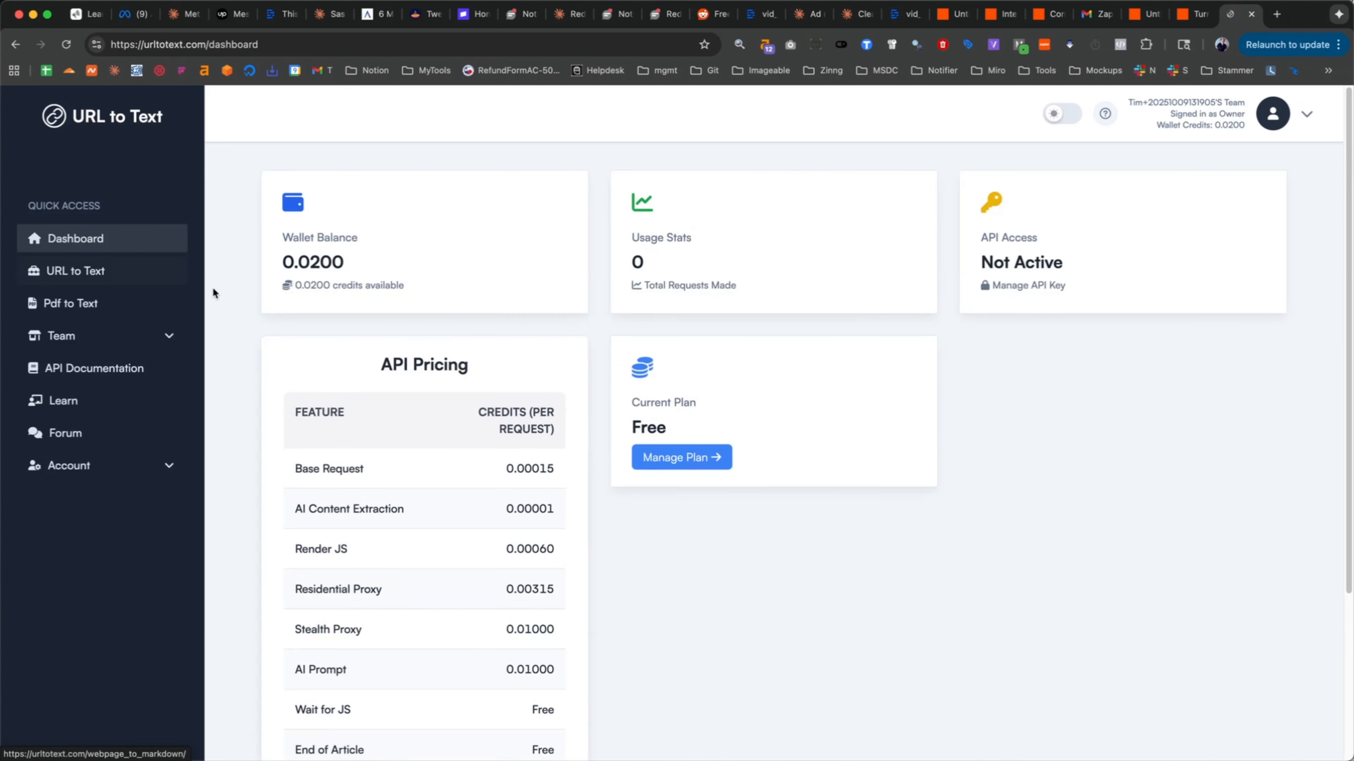
{"action": "left_click", "coordinate": [1010, 264]}
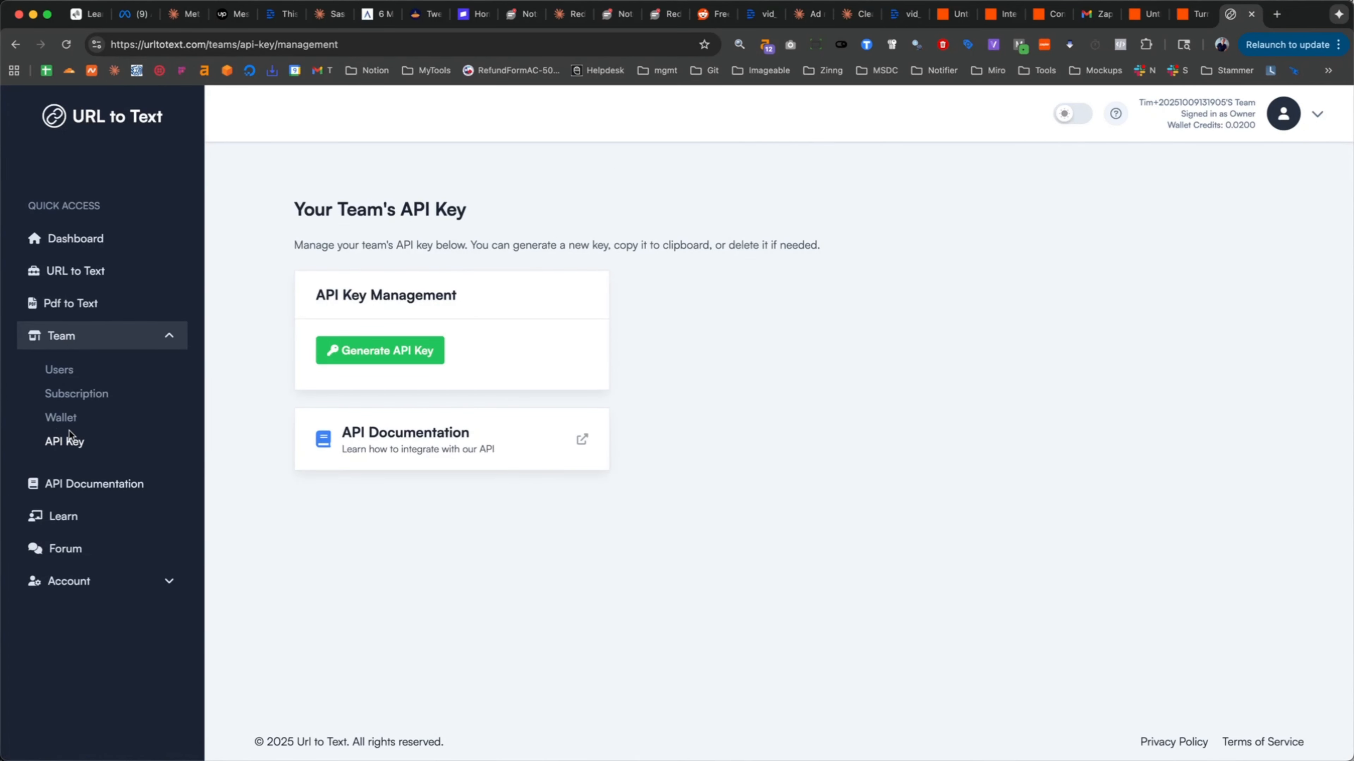
{"action": "left_click", "coordinate": [74, 442]}
{"action": "left_click", "coordinate": [417, 361]}
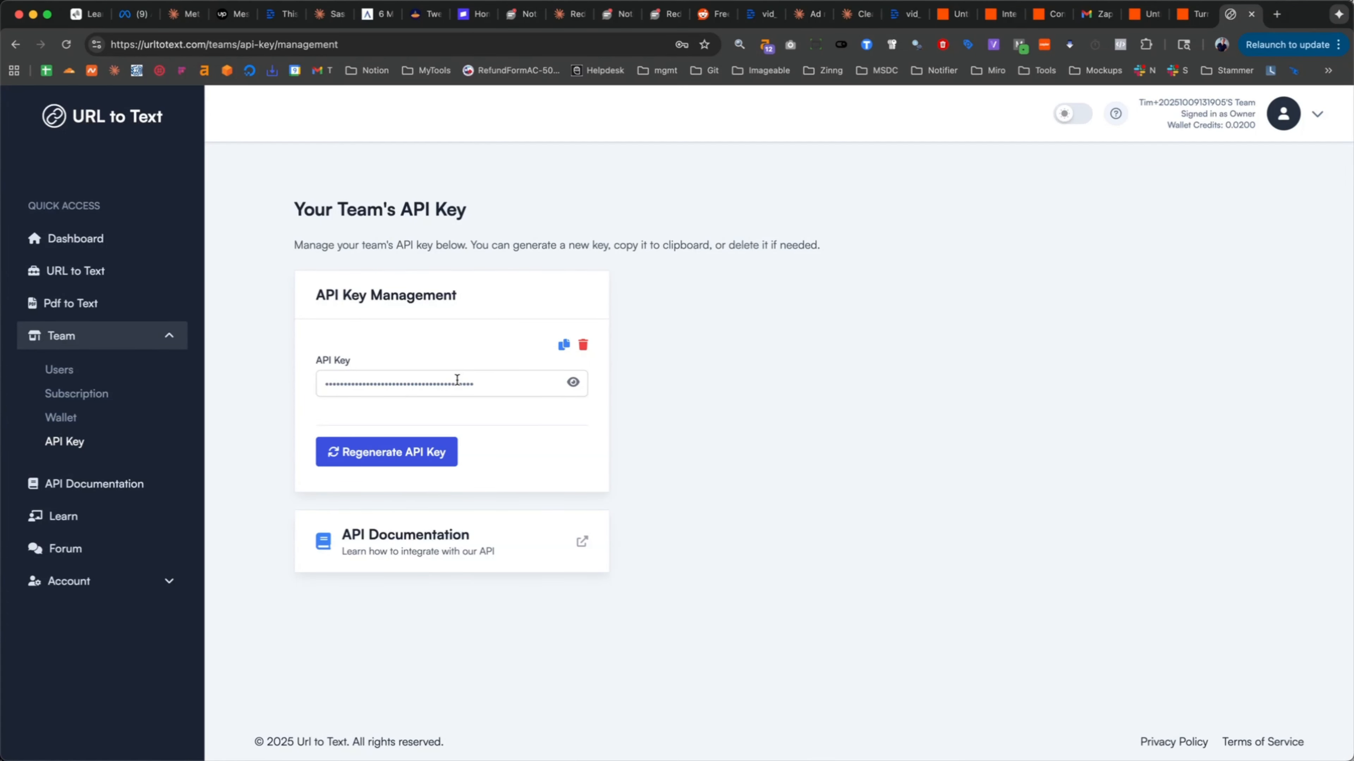
{"action": "left_click", "coordinate": [563, 348]}
{"action": "key", "text": "super+grave"}
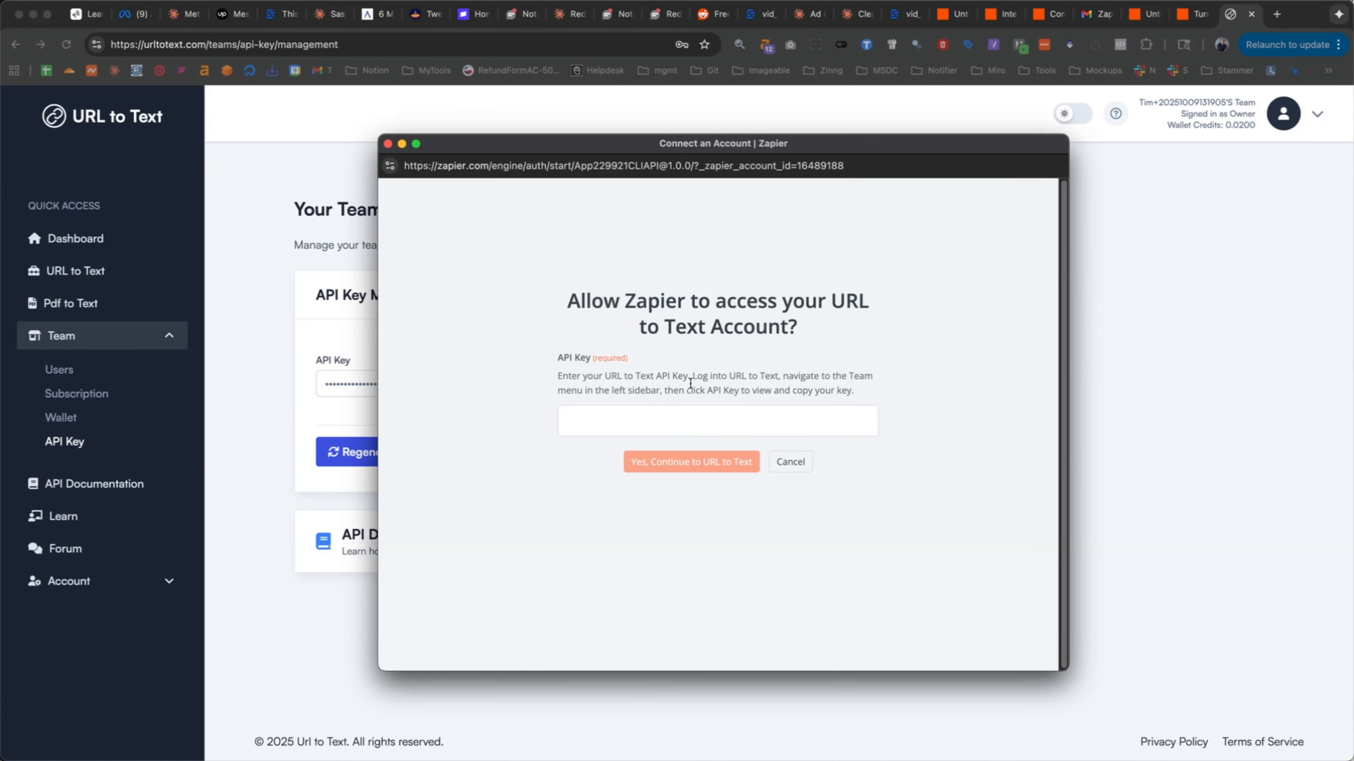
{"action": "left_click", "coordinate": [659, 427]}
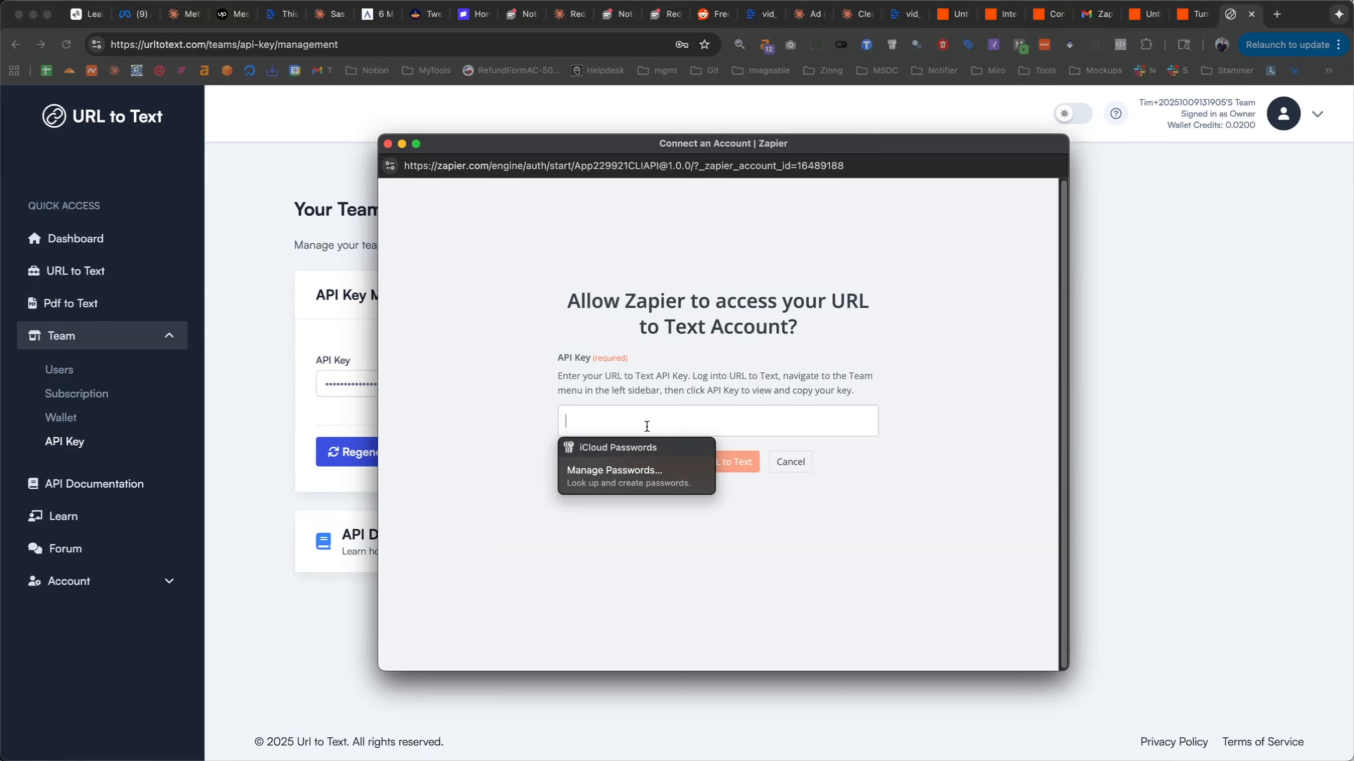
{"action": "key", "text": "super+v"}
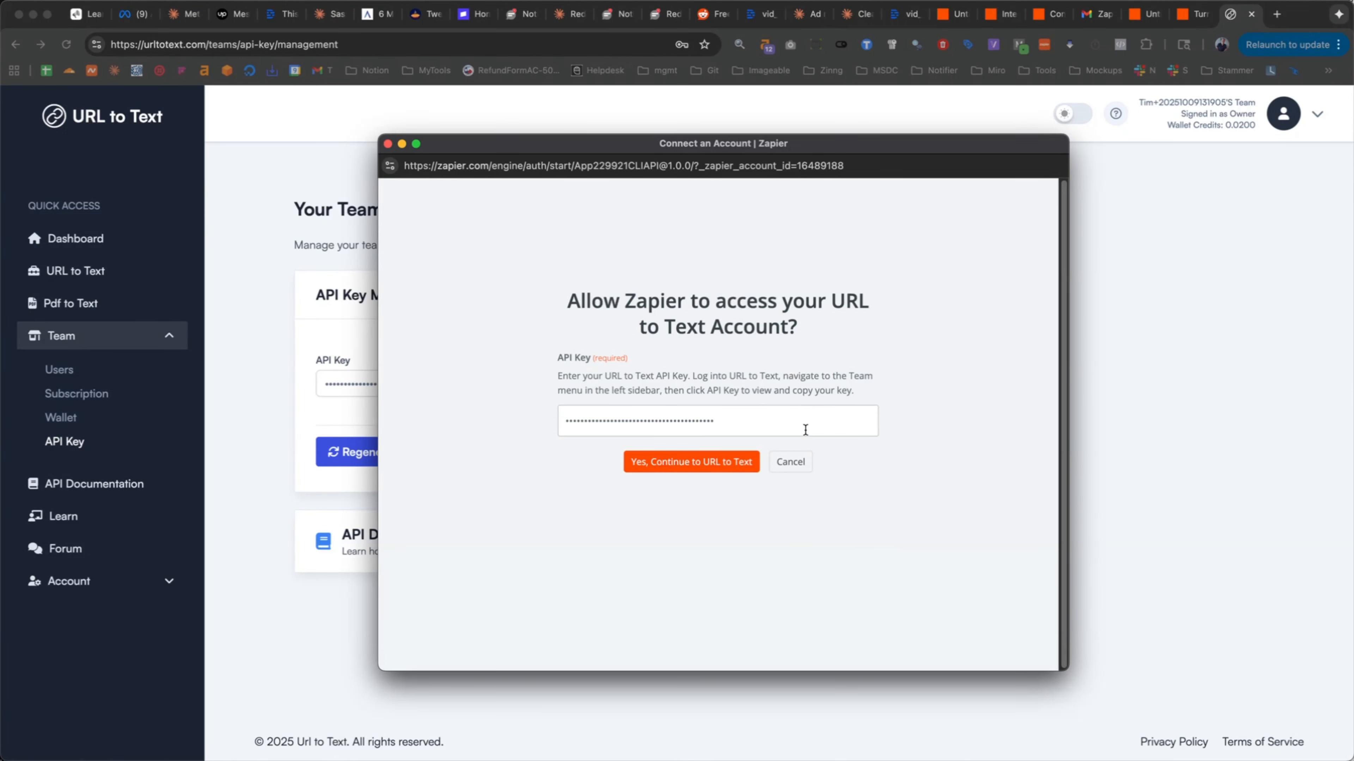
{"action": "left_click", "coordinate": [669, 468]}
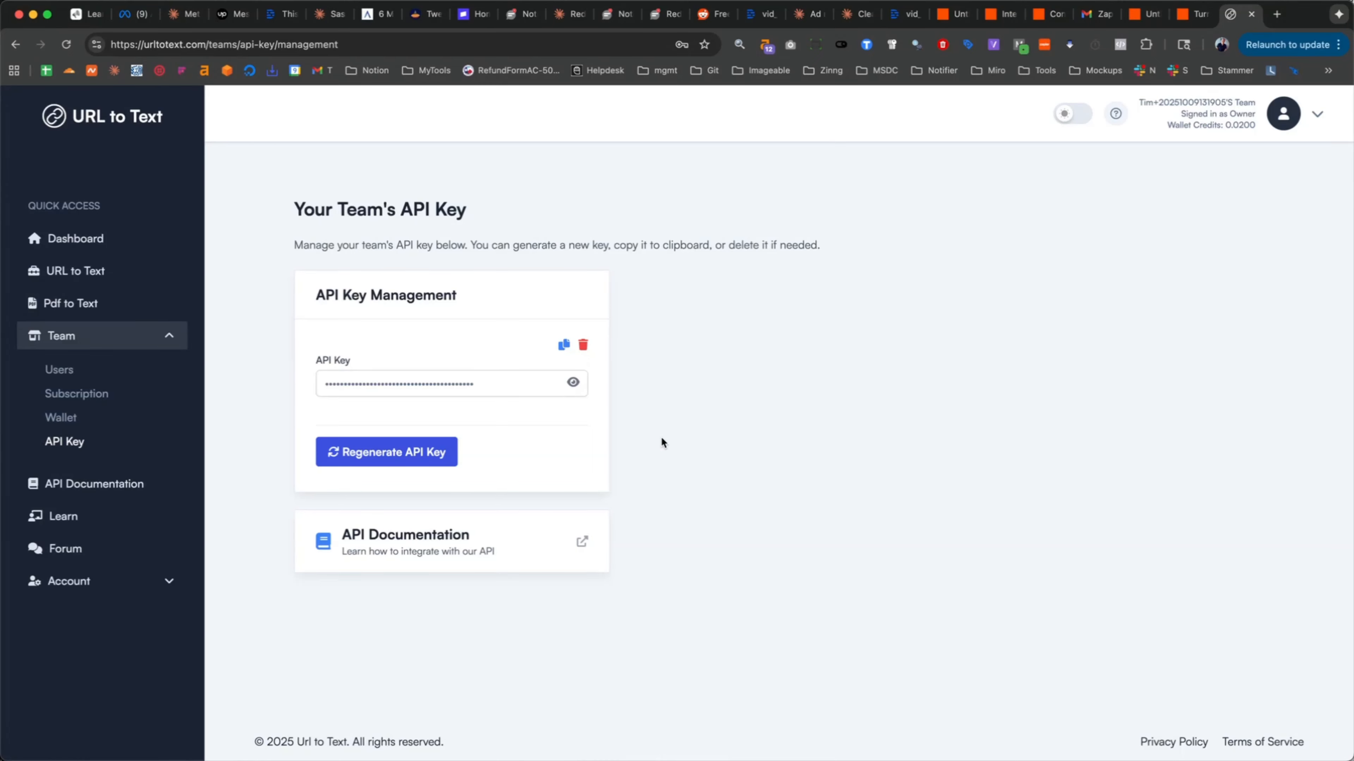
- Return to the Zap in Zapier and continue the Get Text of URL setup with the connected account
{"action": "left_click", "coordinate": [1182, 22]}
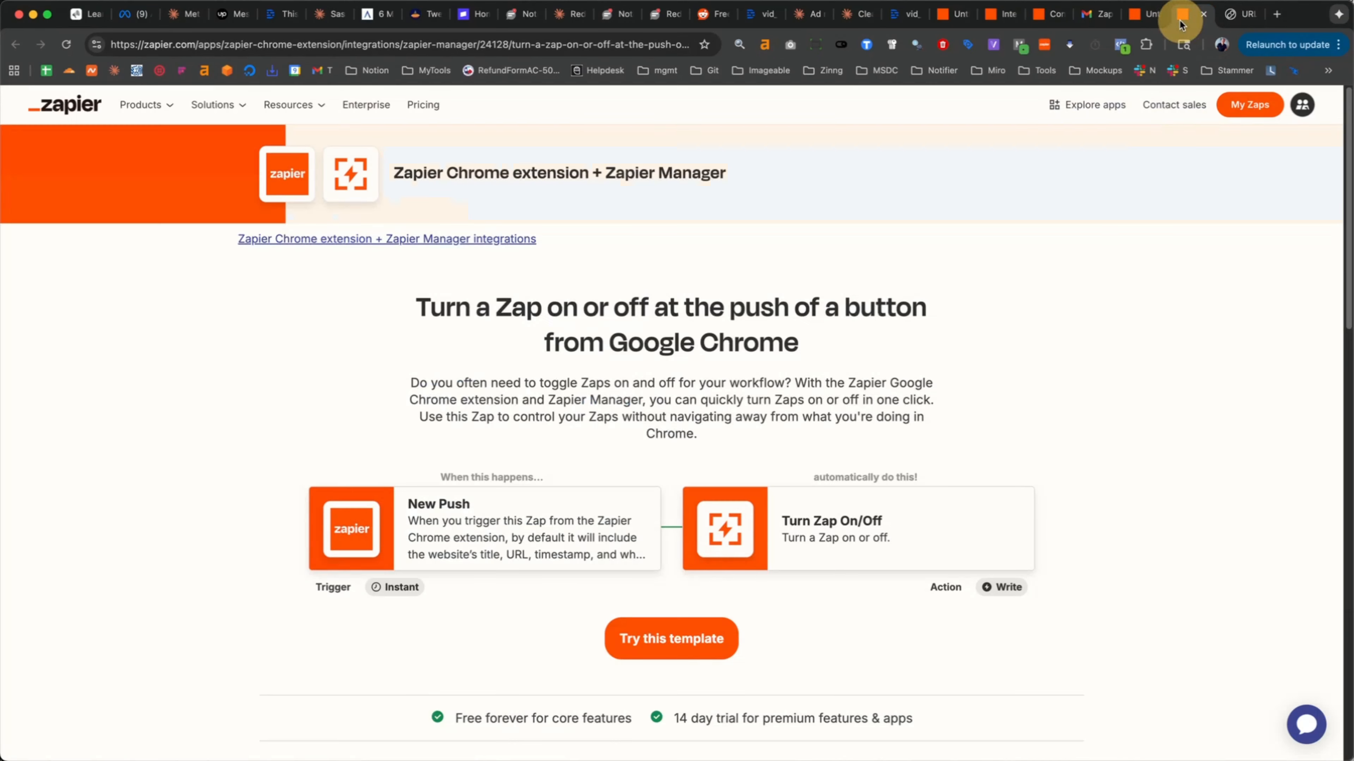
{"action": "left_click", "coordinate": [1158, 21]}
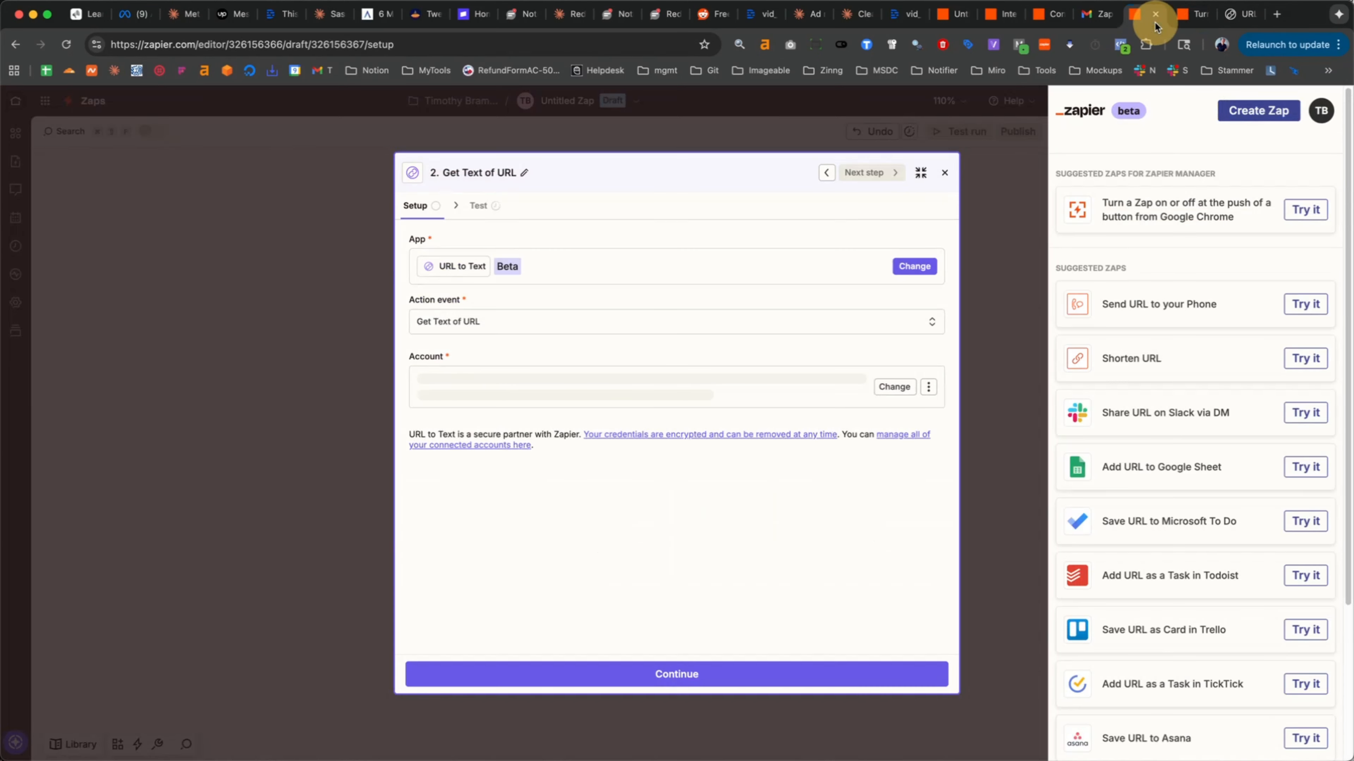
{"action": "left_click", "coordinate": [550, 400]}
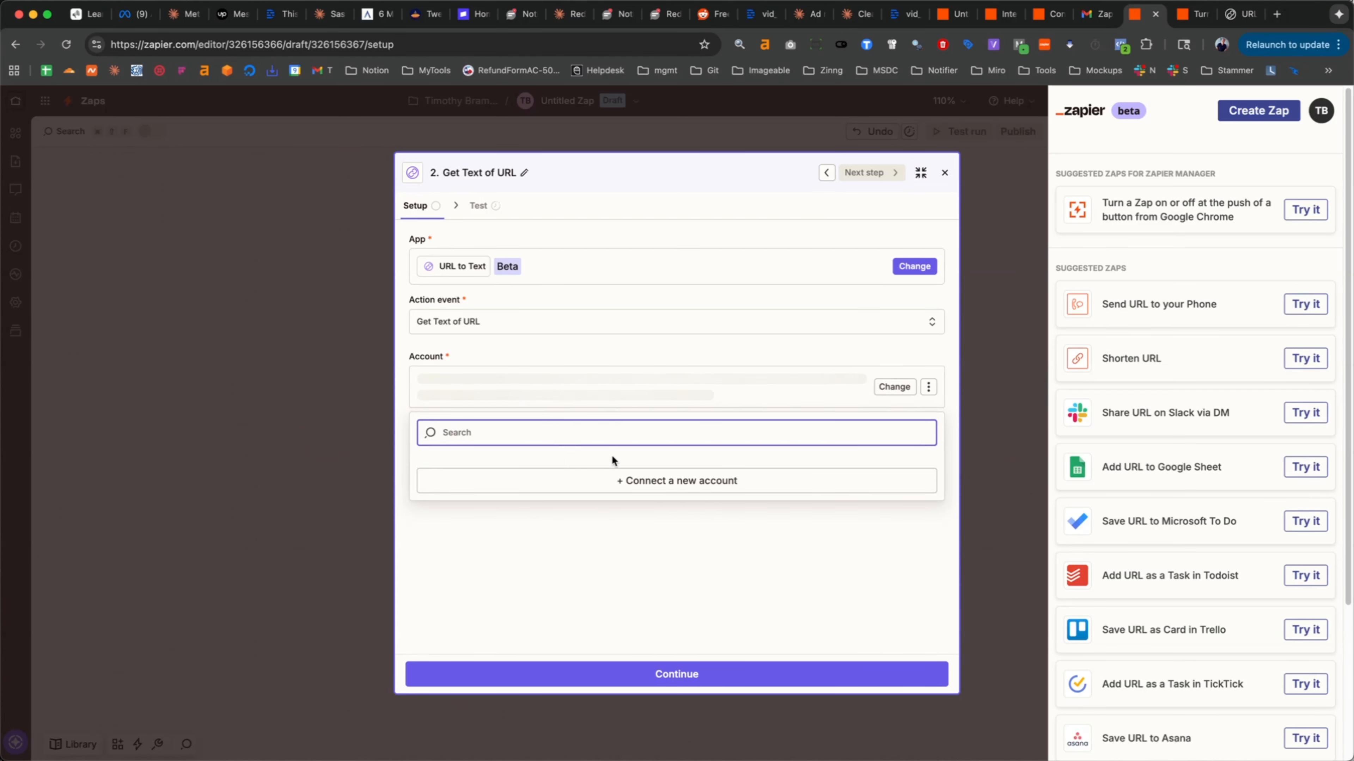
{"action": "left_click", "coordinate": [610, 588]}
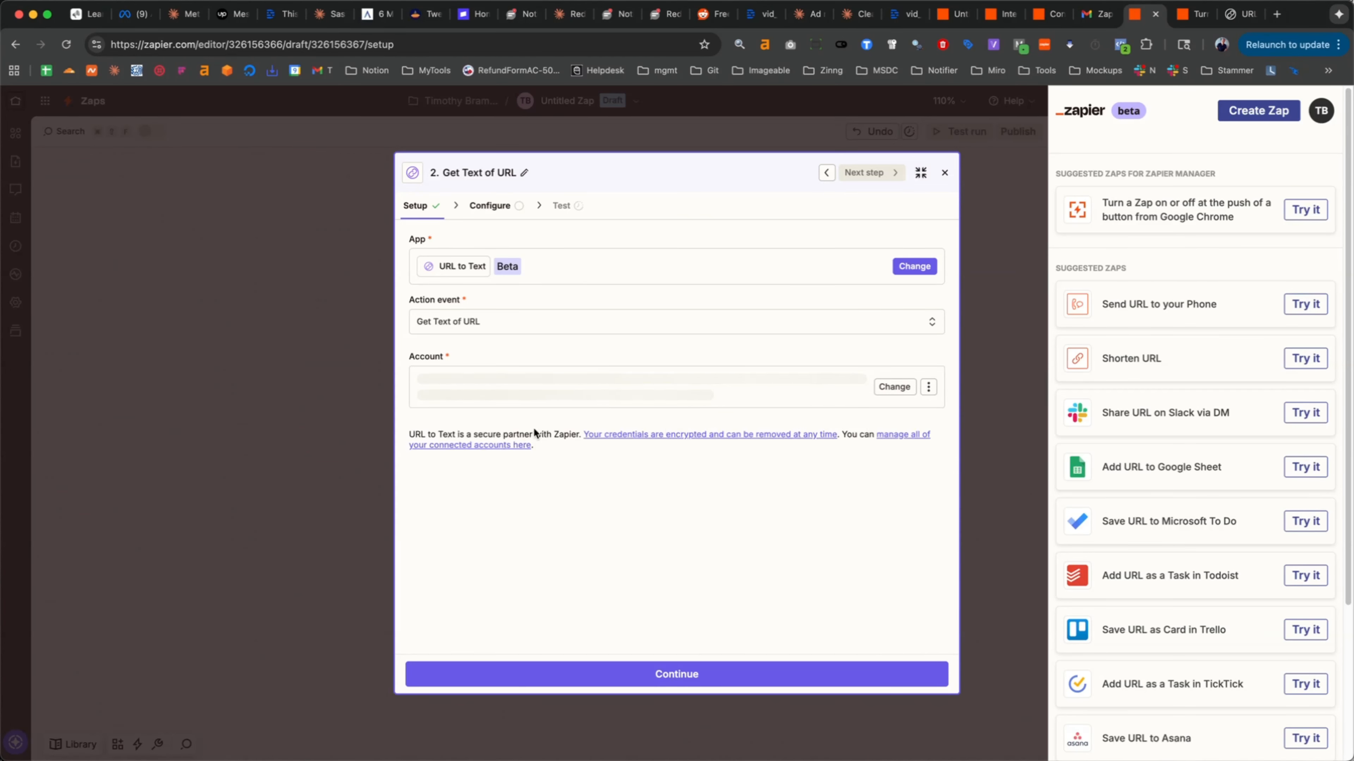
{"action": "left_click", "coordinate": [740, 676]}
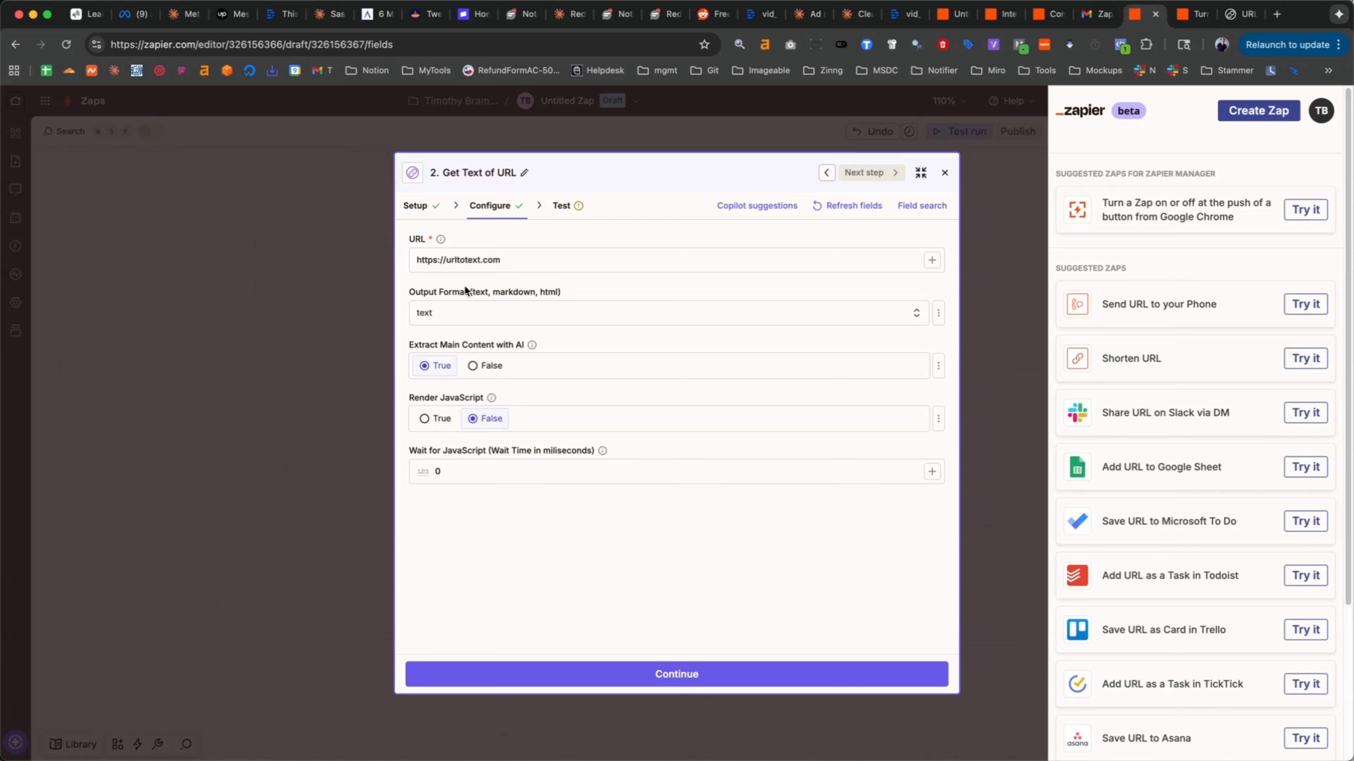
{"action": "left_click_drag", "start_coordinate": [537, 266], "coordinate": [371, 258]}
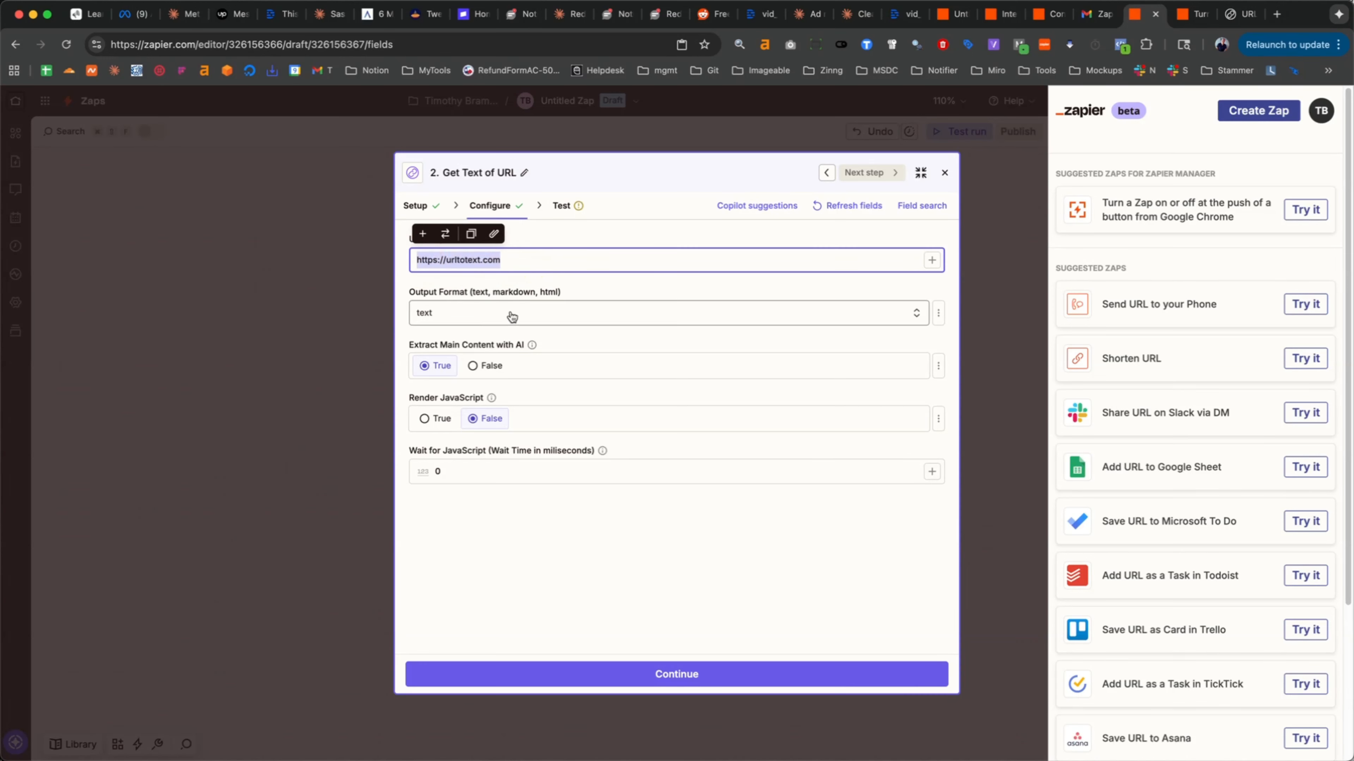
{"action": "key", "text": "BackSpace"}
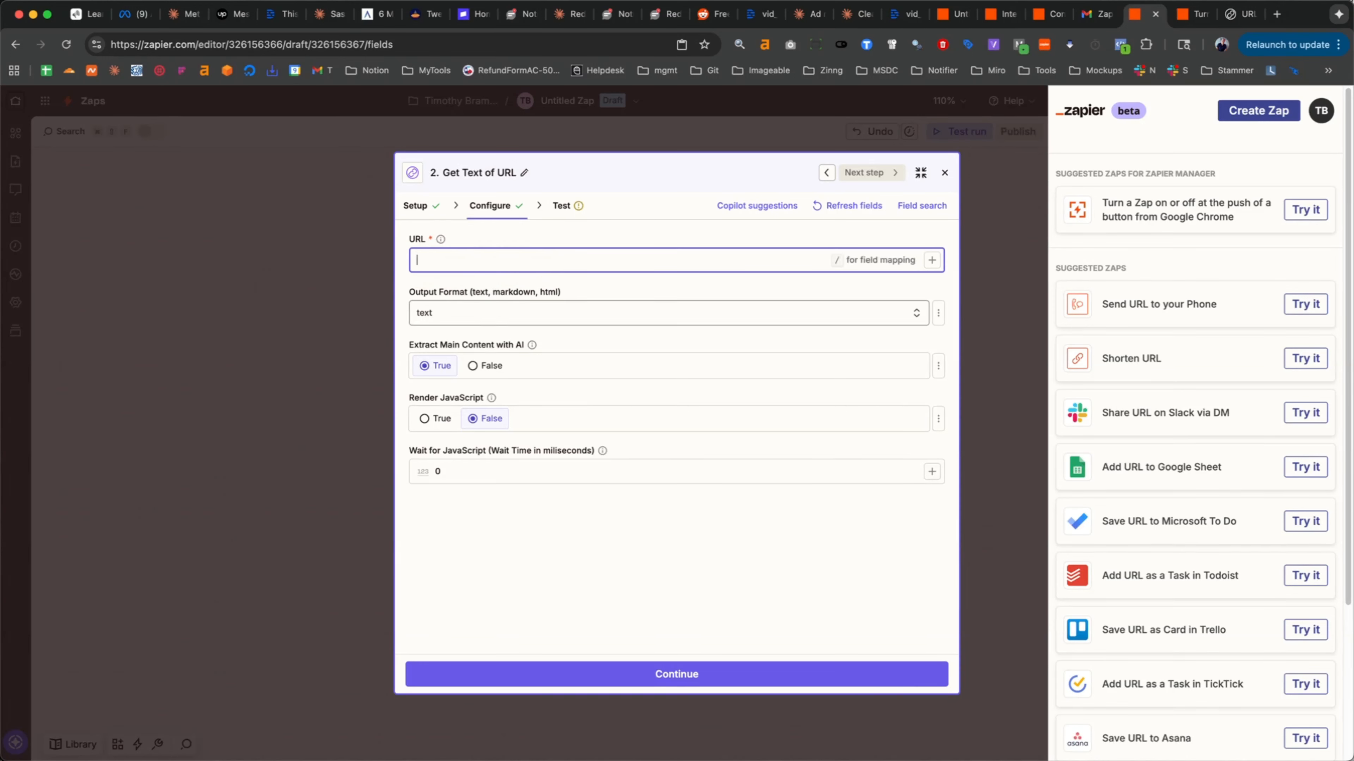
{"action": "type", "text": "https://stammer.ai"}
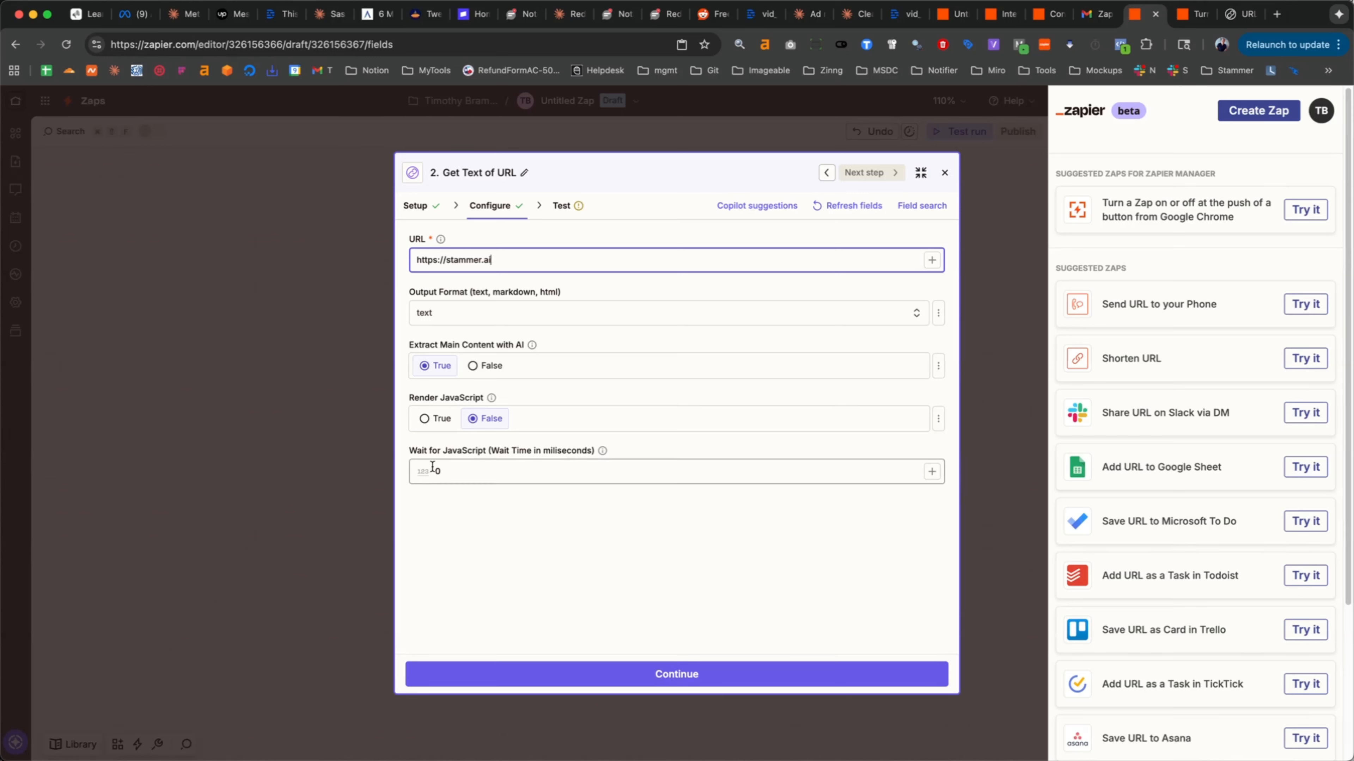
{"action": "left_click", "coordinate": [666, 678]}
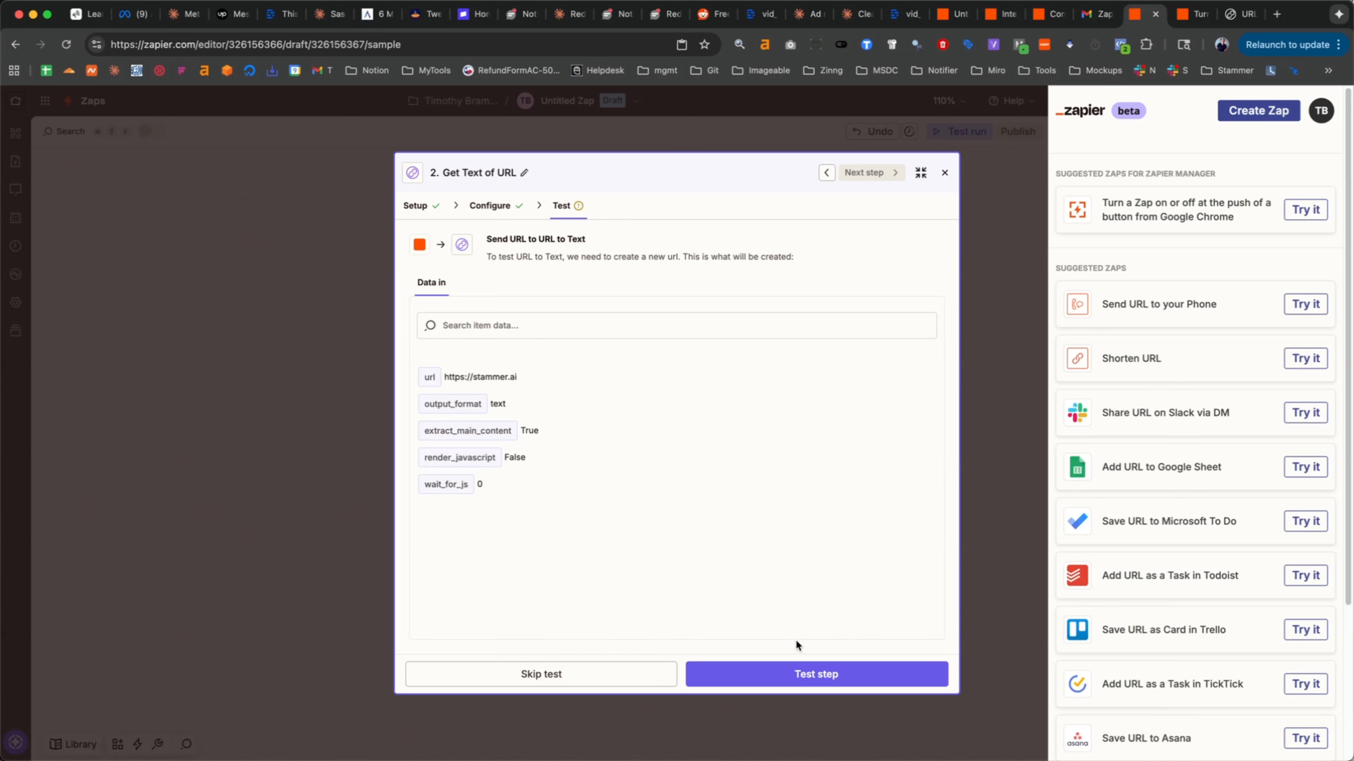
- Test the Get Text of URL action, reviewing its output data, and publish the Zap
{"action": "left_click", "coordinate": [738, 679]}
{"action": "scroll", "coordinate": [598, 443], "scroll_direction": "down", "scroll_amount": 5}
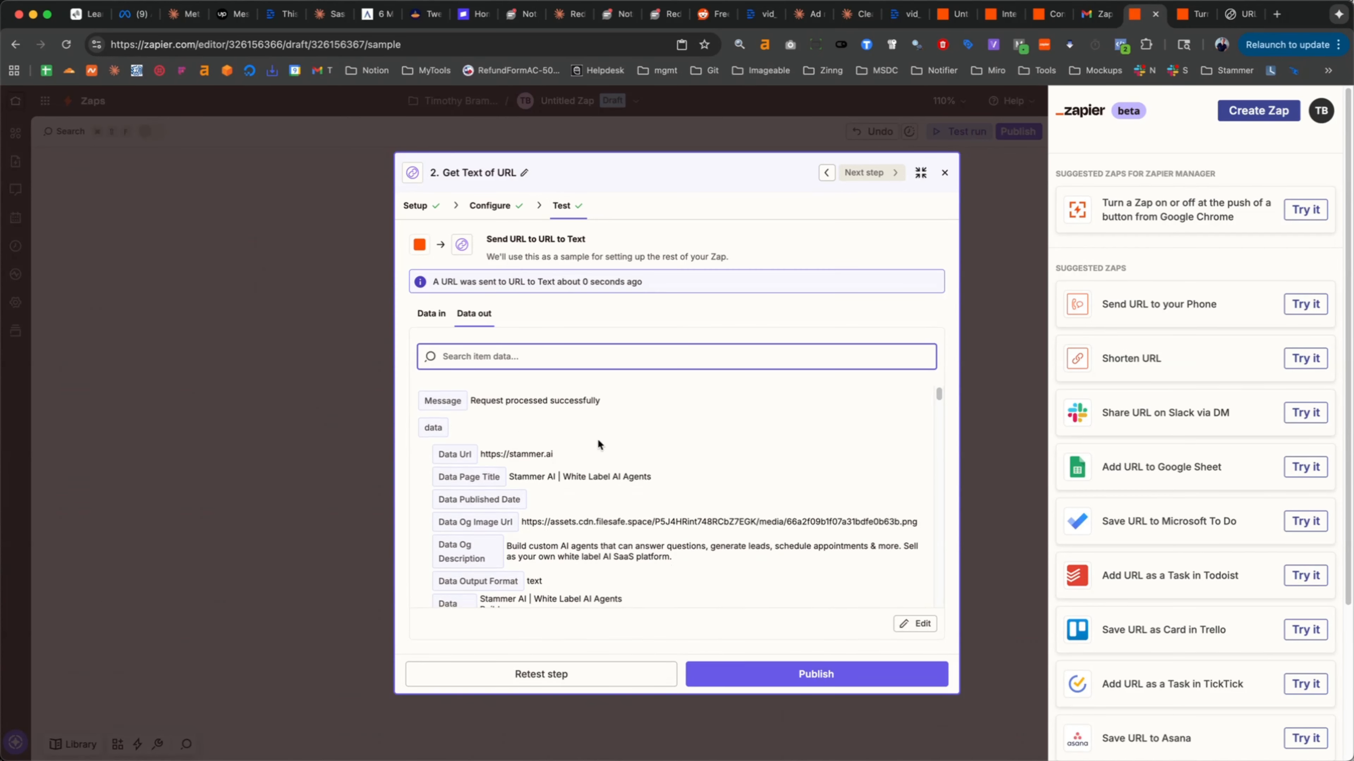
{"action": "scroll", "coordinate": [598, 468], "scroll_direction": "down", "scroll_amount": 10}
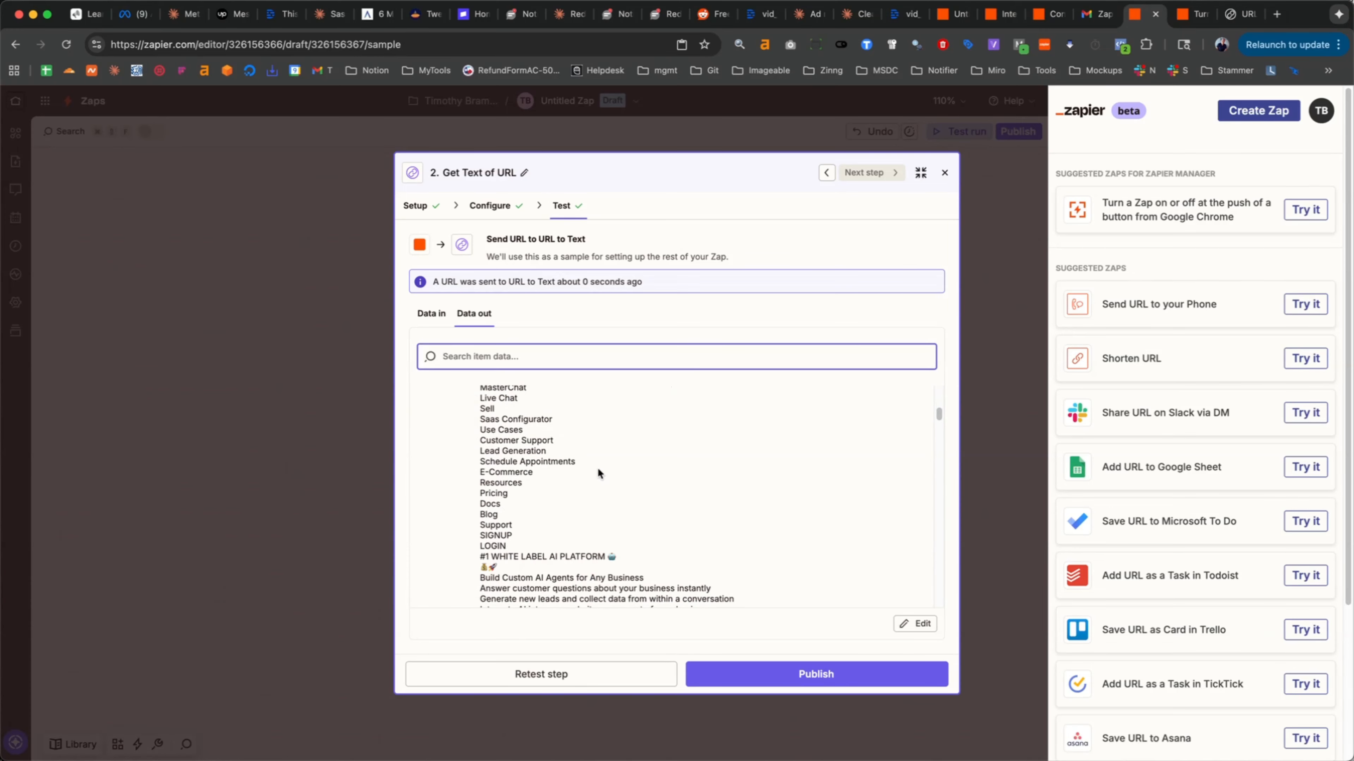
{"action": "scroll", "coordinate": [597, 467], "scroll_direction": "down", "scroll_amount": 10}
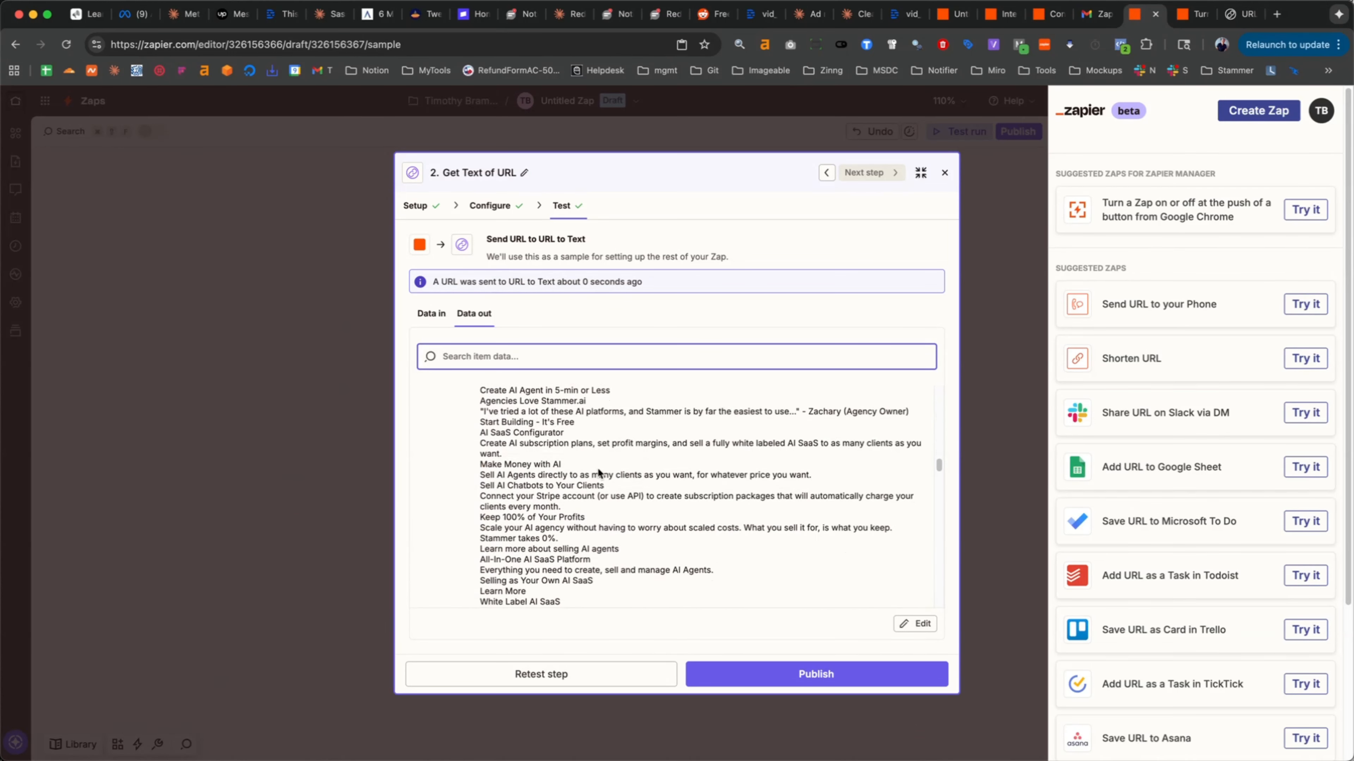
{"action": "left_click", "coordinate": [850, 684]}
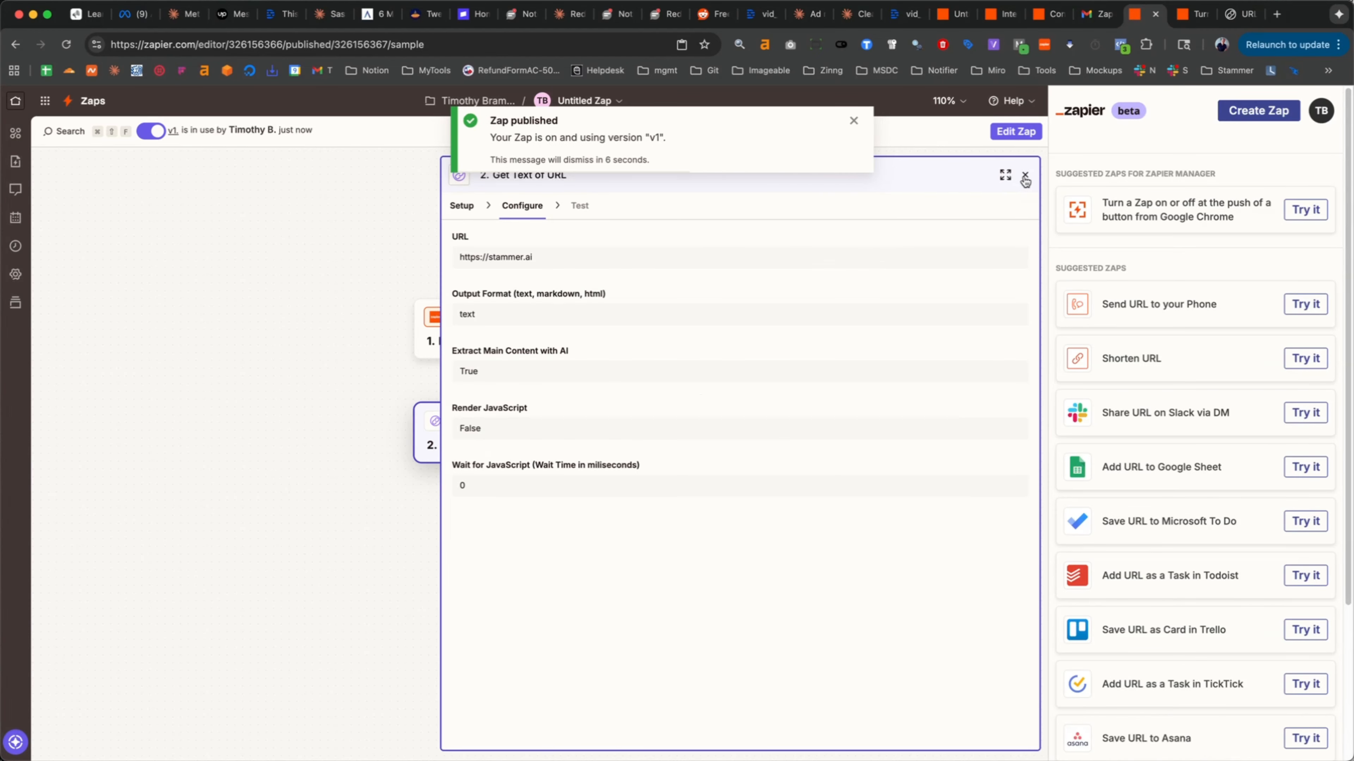
- Close the action details and check the published Zap's run log, refreshing it for new runs
{"action": "left_click", "coordinate": [1024, 175]}
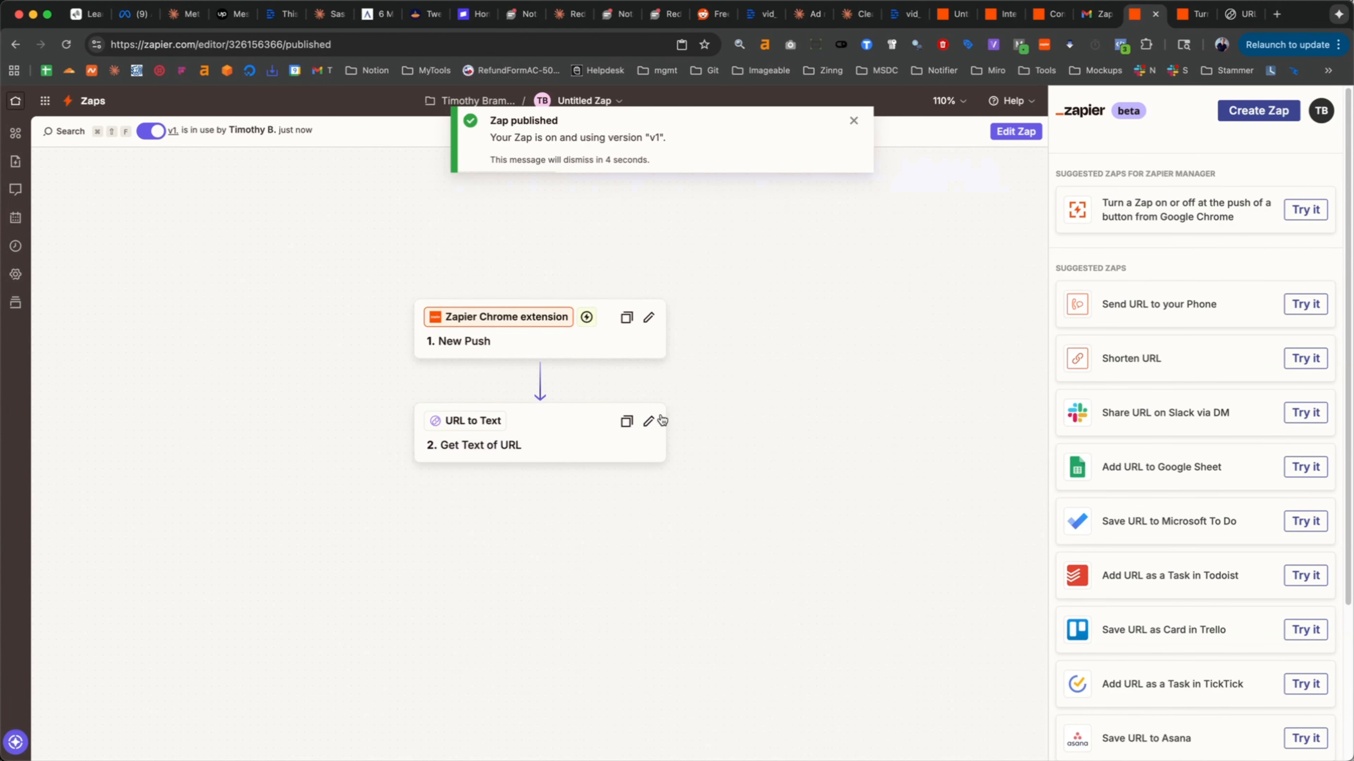
{"action": "left_click", "coordinate": [853, 120]}
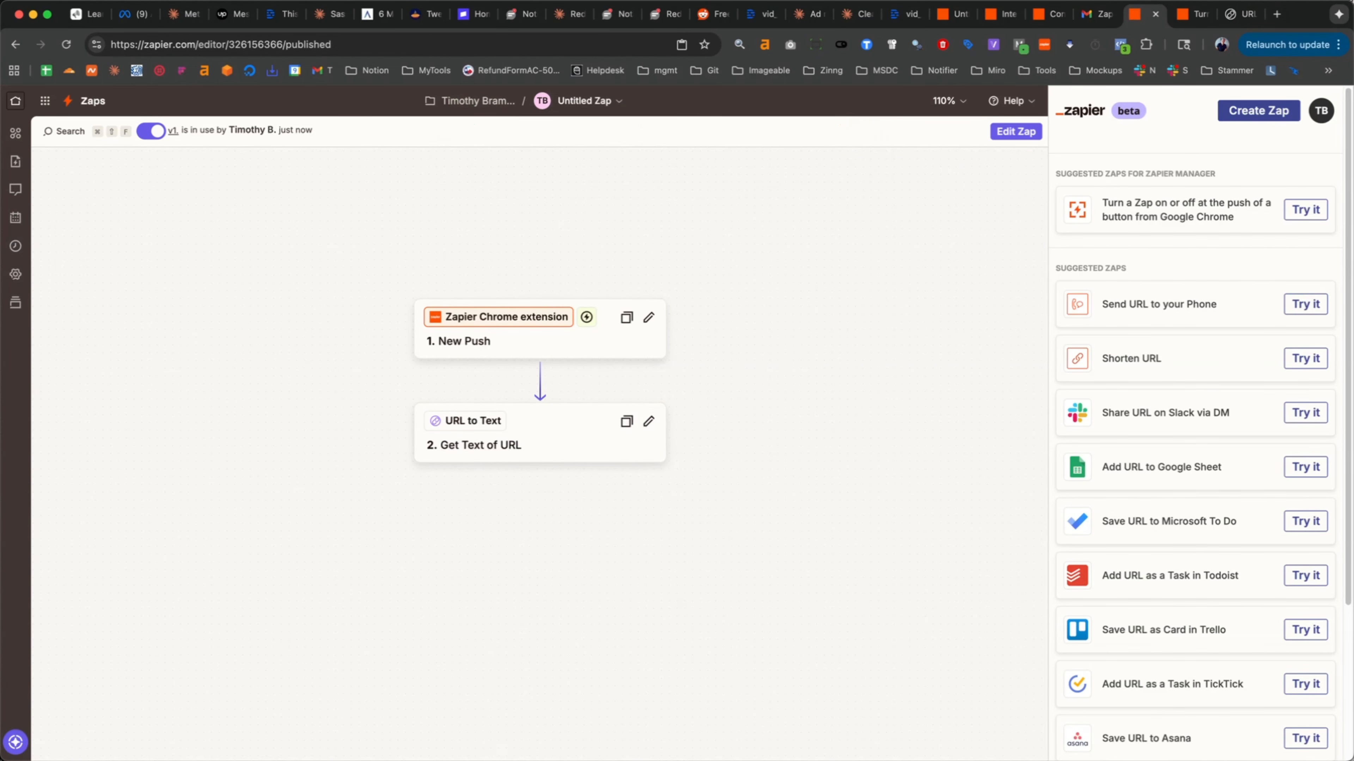
{"action": "left_click", "coordinate": [16, 247]}
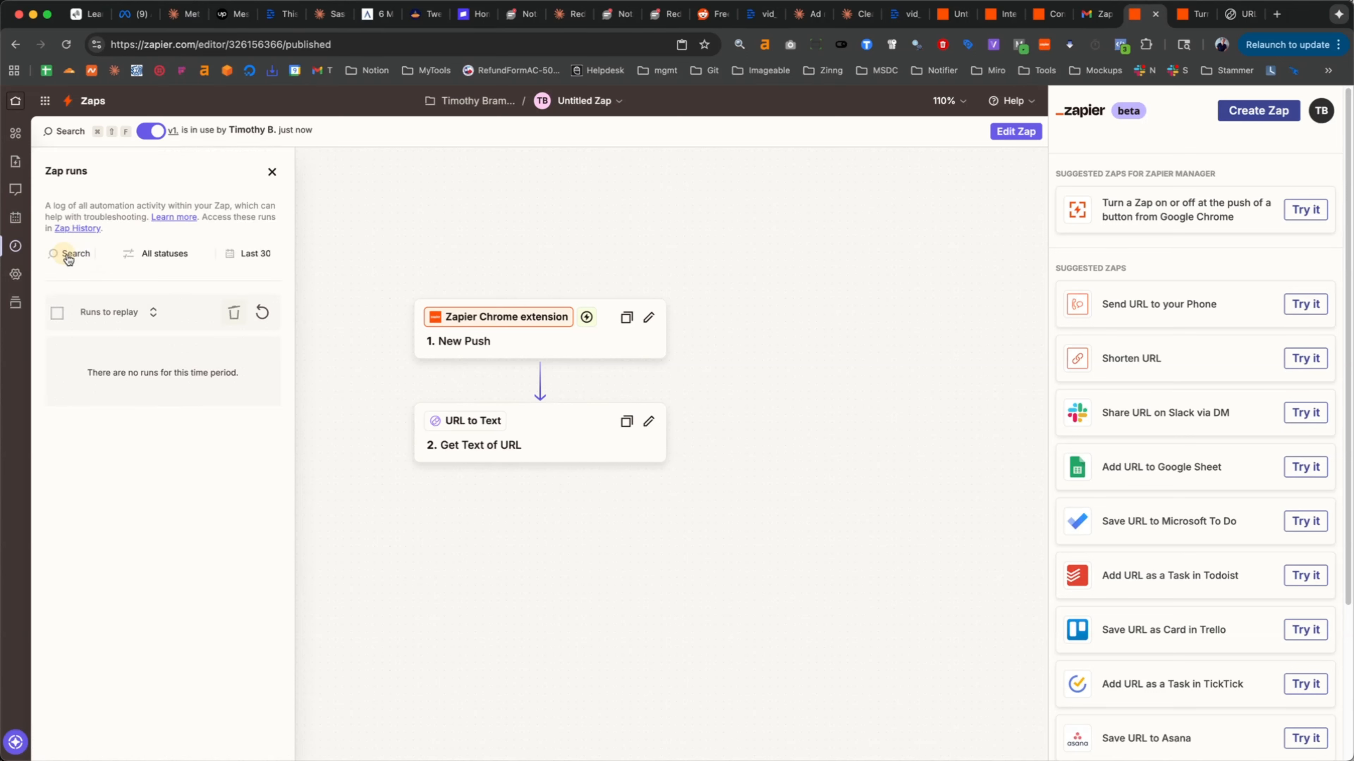
{"action": "left_click", "coordinate": [261, 313]}
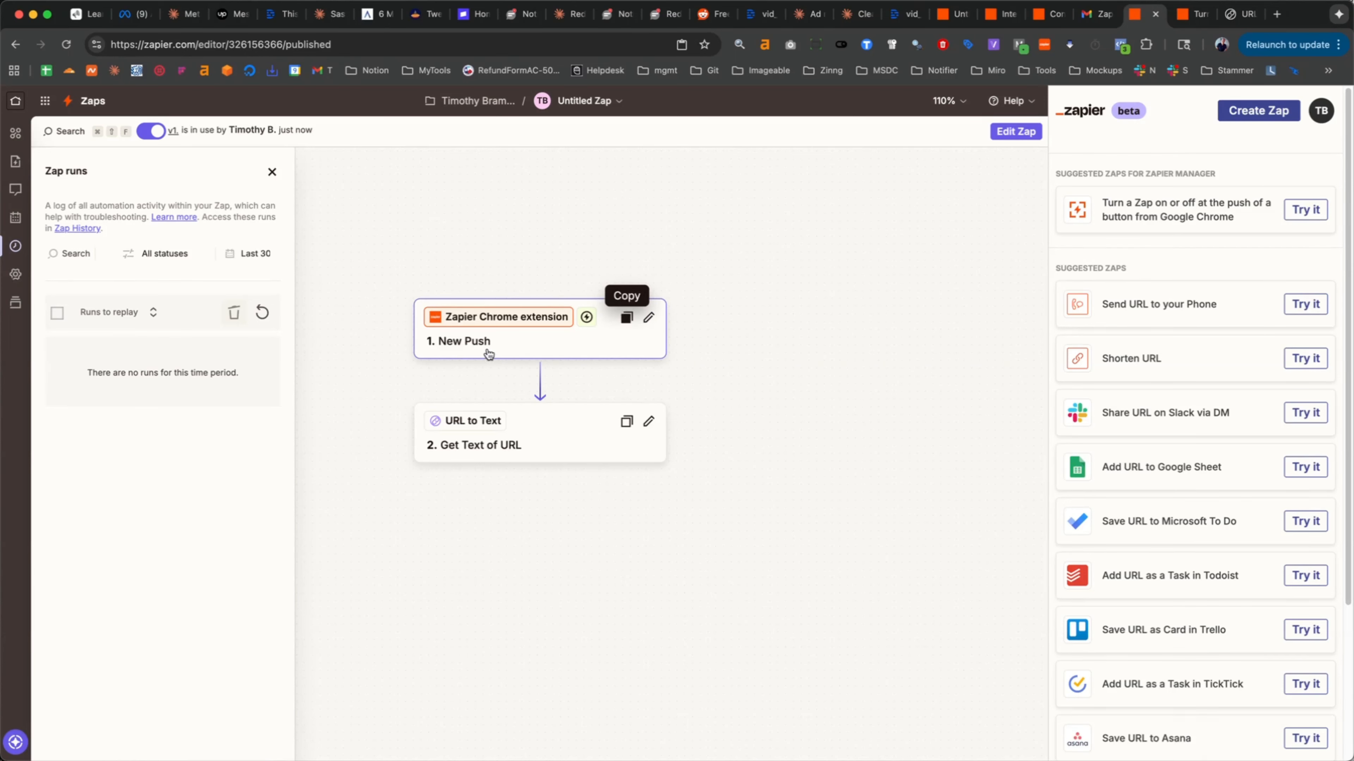
- Open the untitled Zap for editing from the Zapier Chrome extension and rename it Use URL to Text
{"action": "left_click", "coordinate": [1045, 46]}
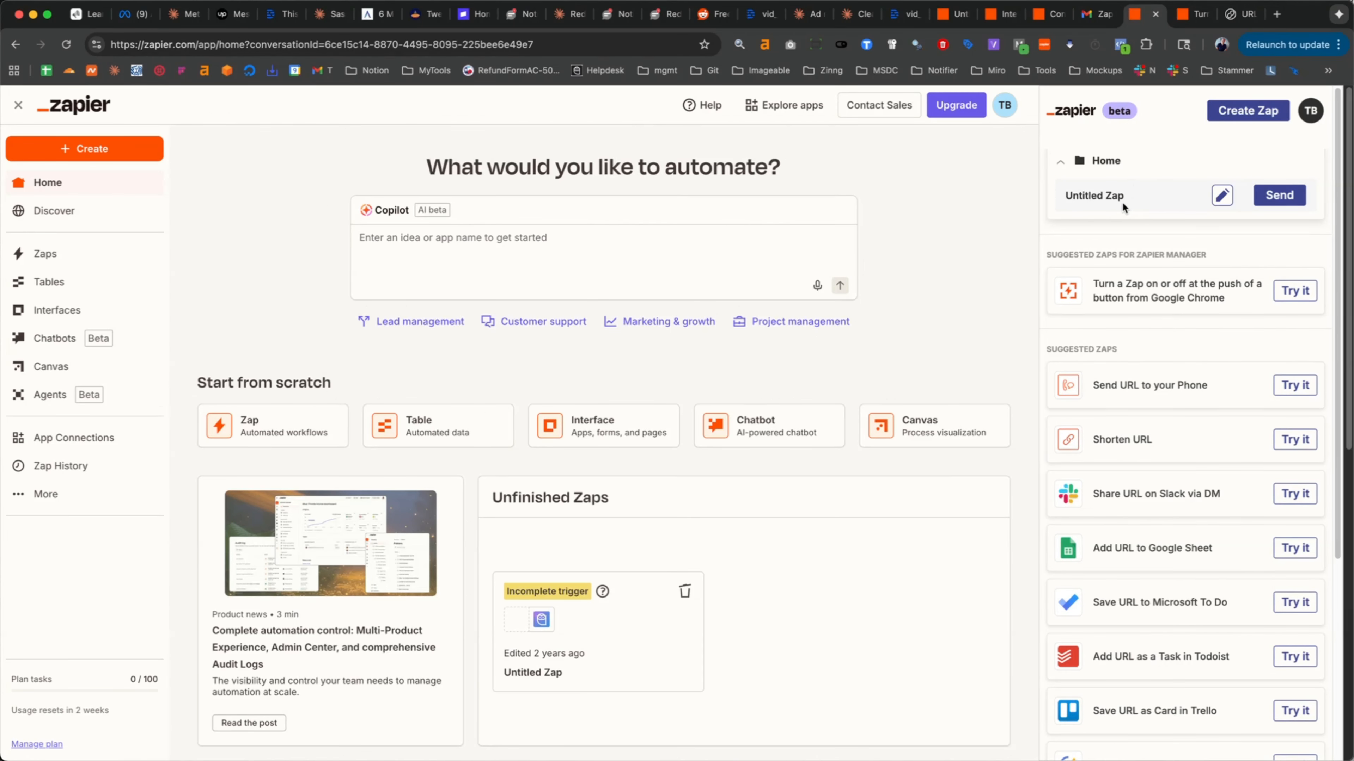
{"action": "left_click", "coordinate": [1220, 197]}
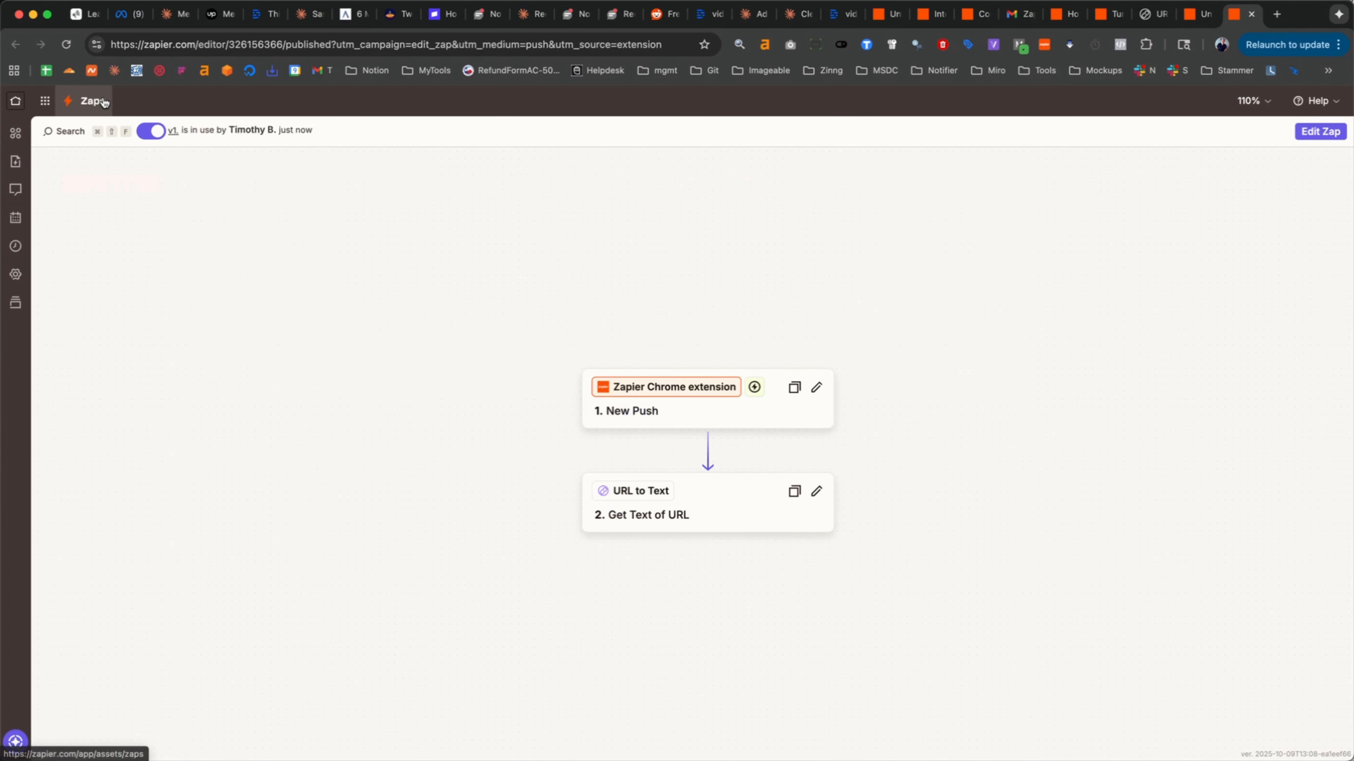
{"action": "left_click", "coordinate": [732, 100]}
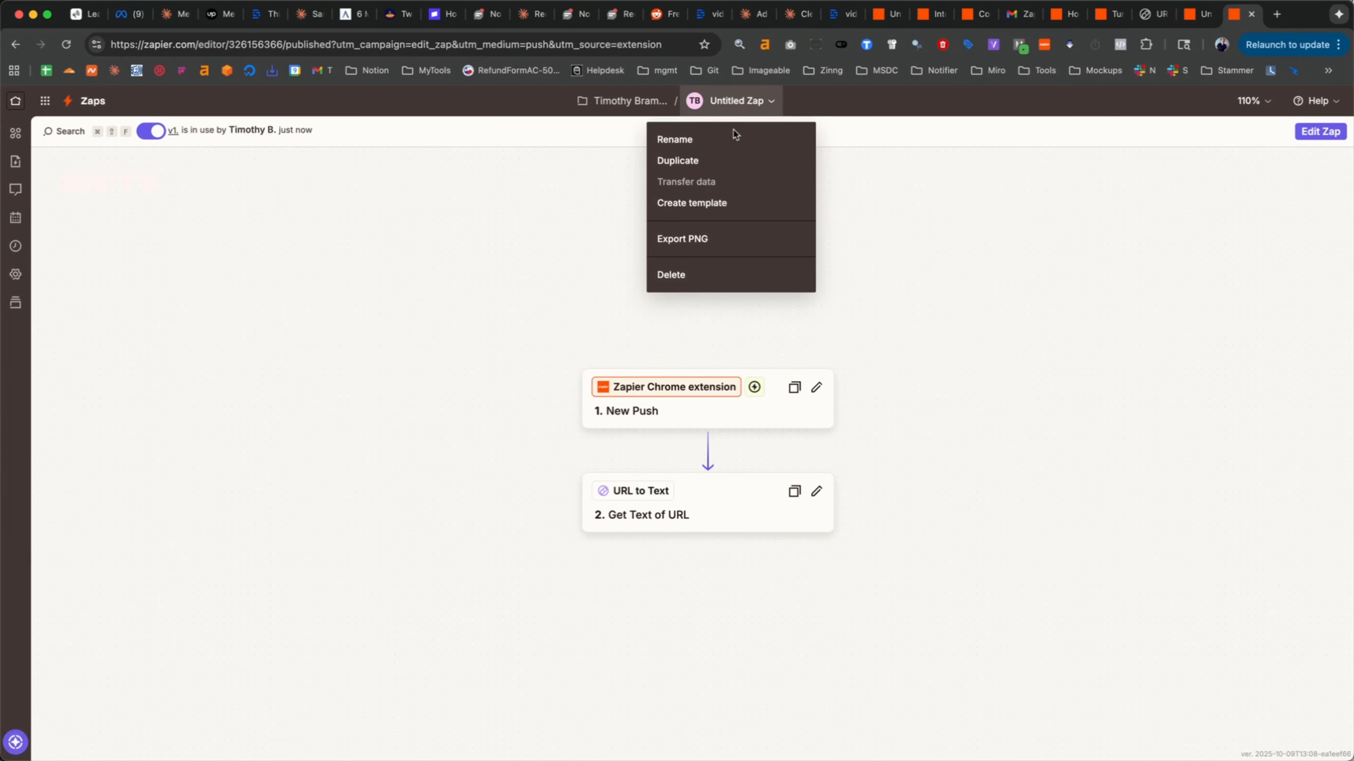
{"action": "left_click", "coordinate": [722, 143]}
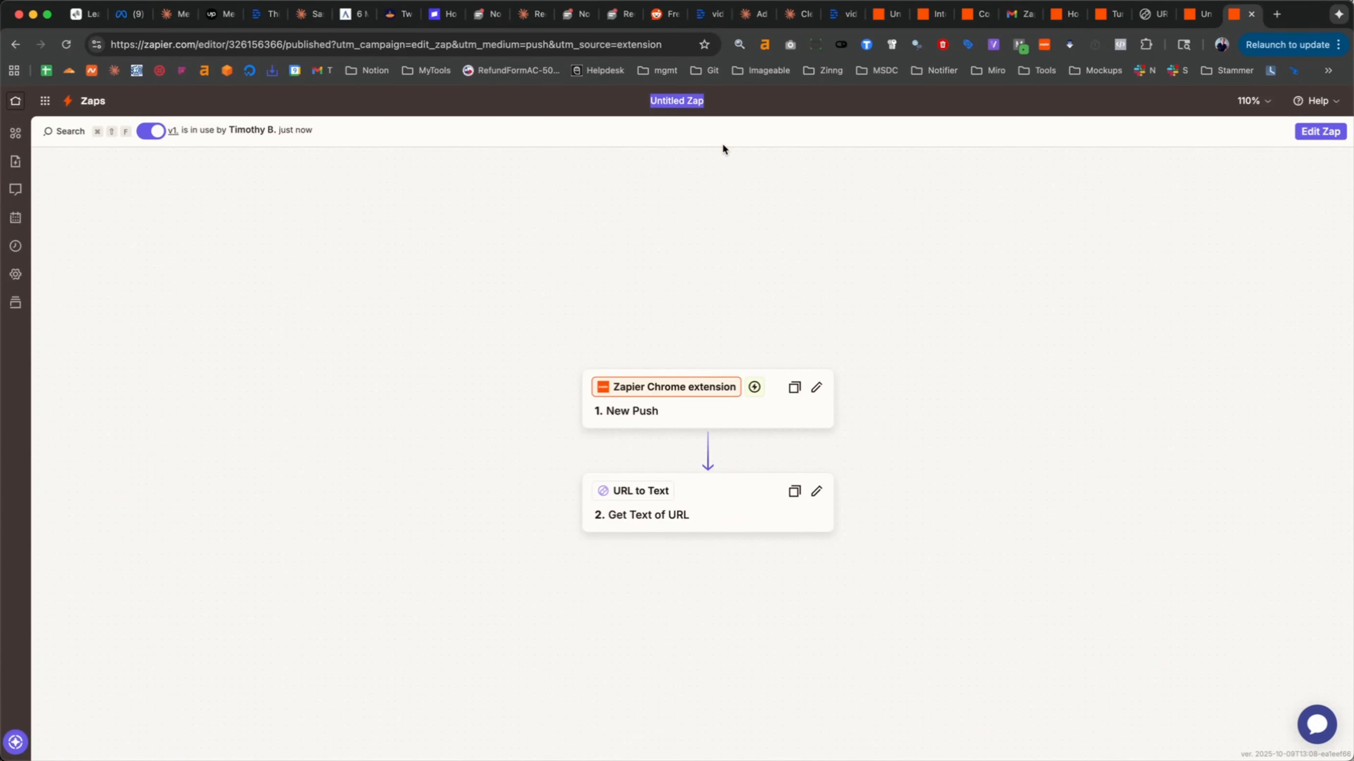
{"action": "type", "text": "Use Ur"}
{"action": "key", "text": "BackSpace"}
{"action": "type", "text": "RL to Text"}
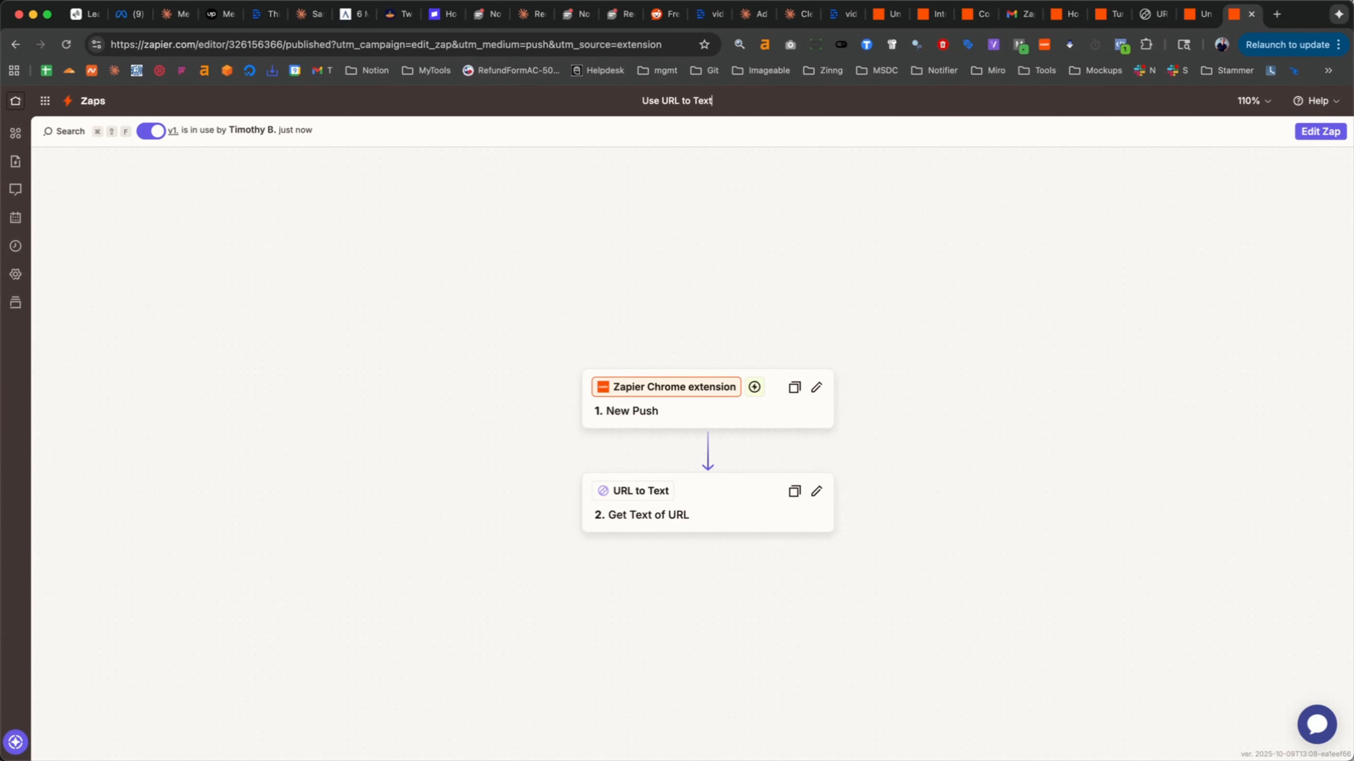
{"action": "left_click", "coordinate": [767, 289]}
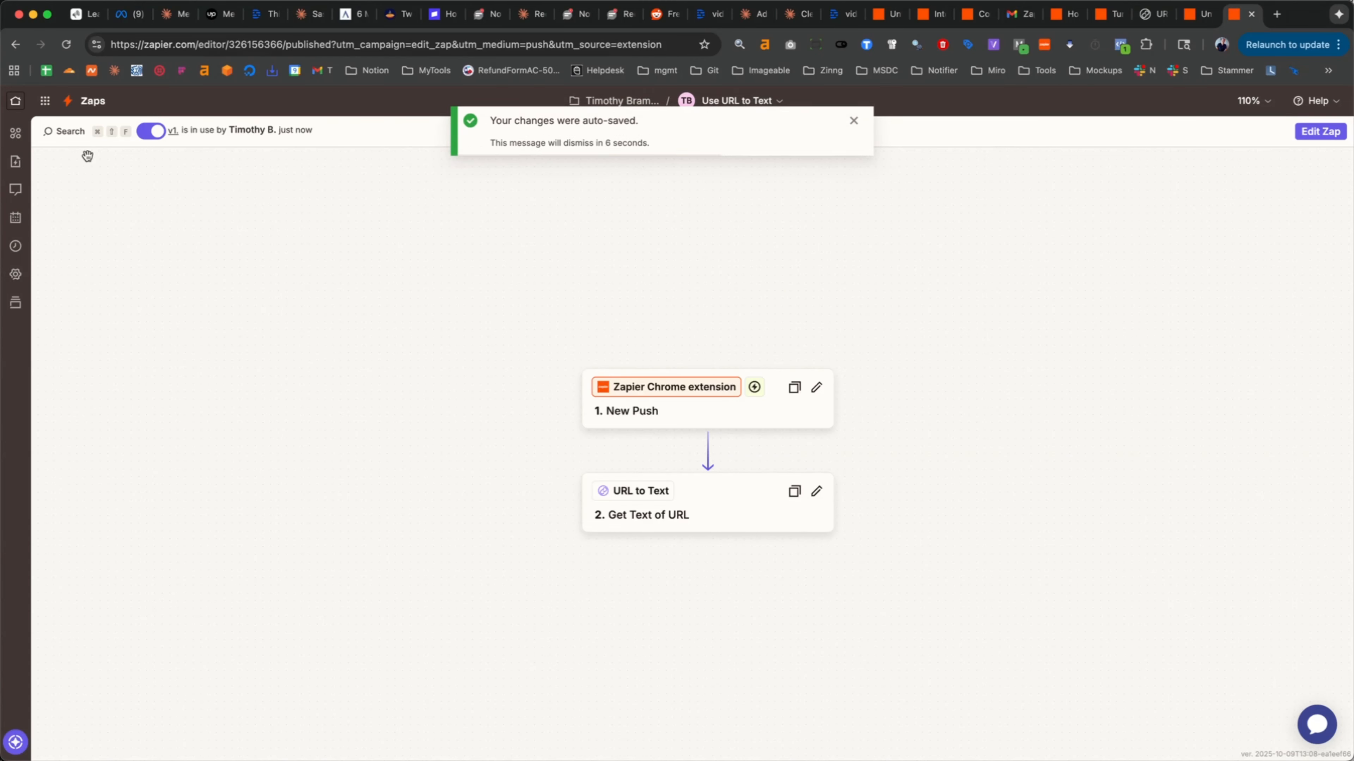
- Return to the Zapier home page and trigger the Use URL to Text Zap from the Chrome extension
{"action": "left_click", "coordinate": [16, 101]}
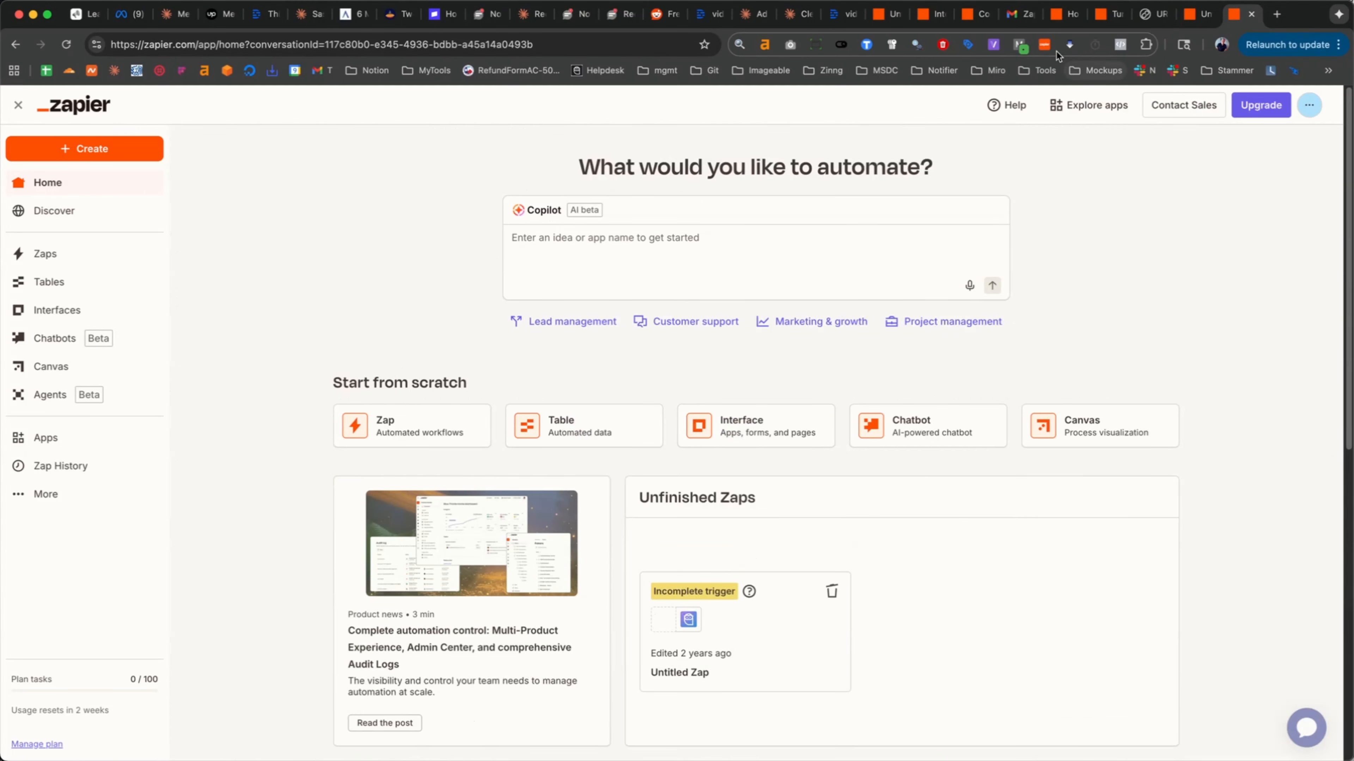
{"action": "left_click", "coordinate": [1044, 44]}
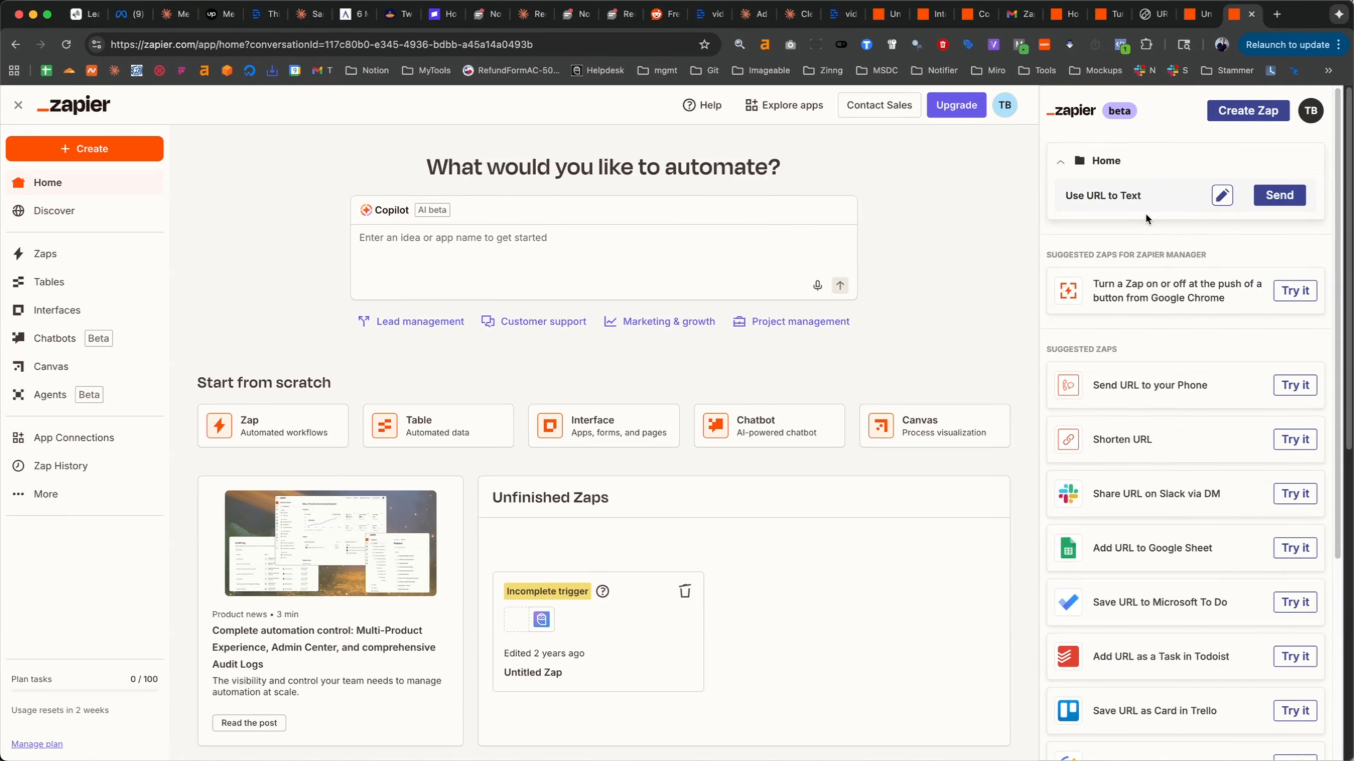
{"action": "left_click", "coordinate": [1280, 195]}
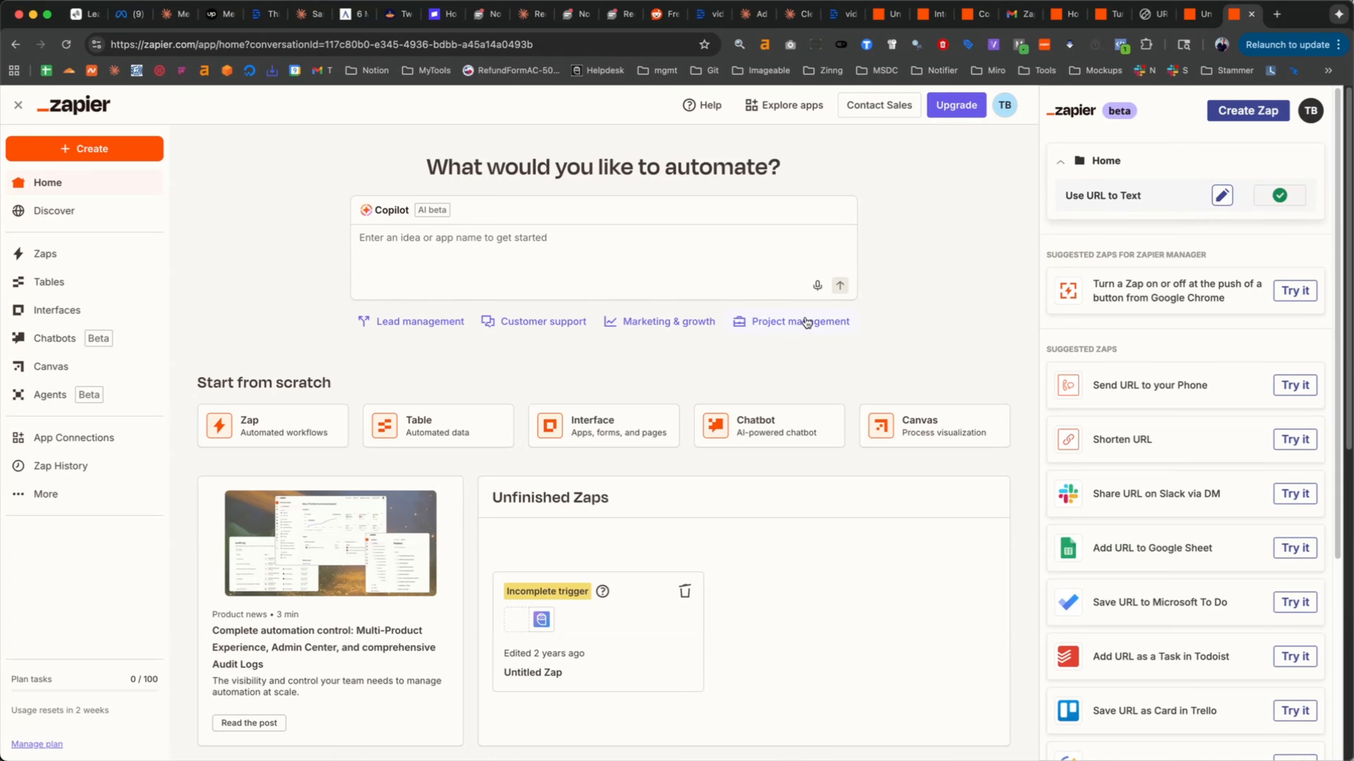
- Open the Use URL to Text Zap from the Zaps list and check its run log
{"action": "left_click", "coordinate": [73, 261]}
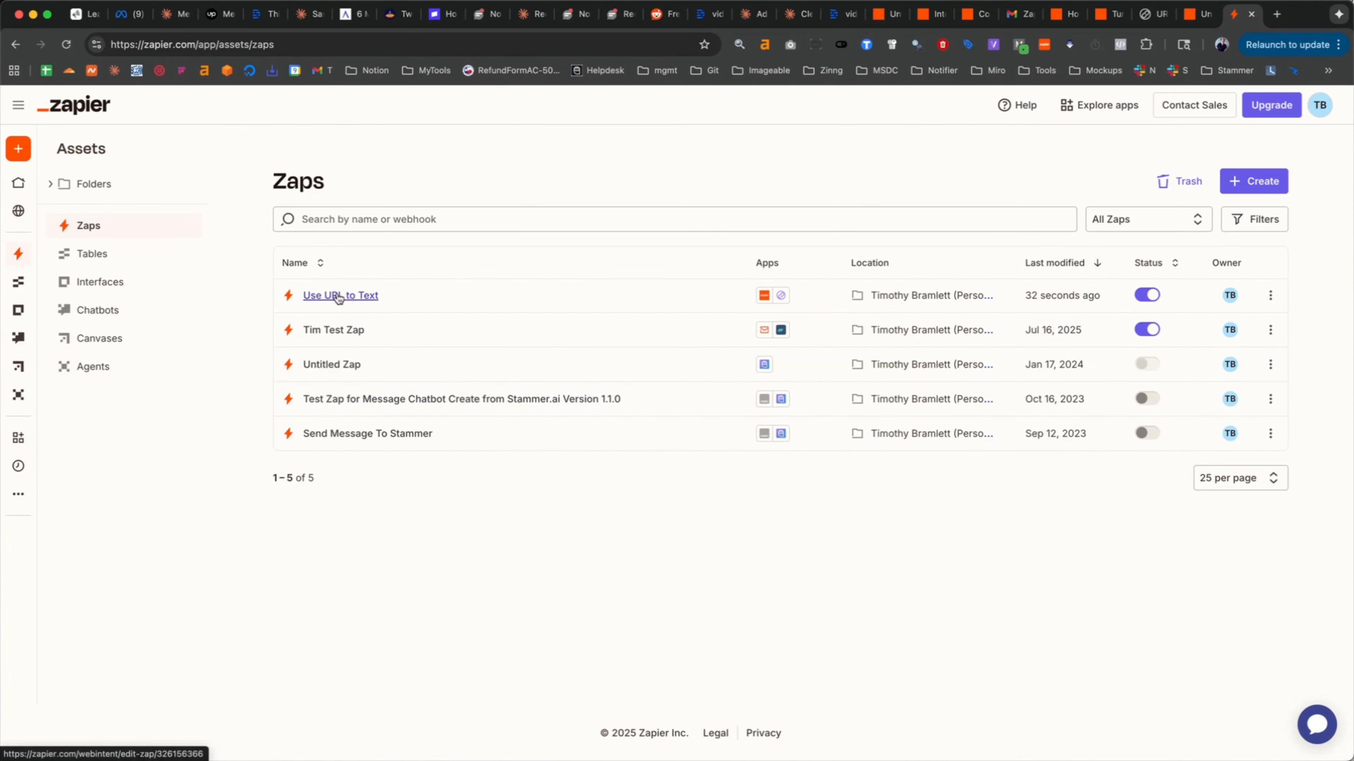
{"action": "left_click", "coordinate": [337, 297]}
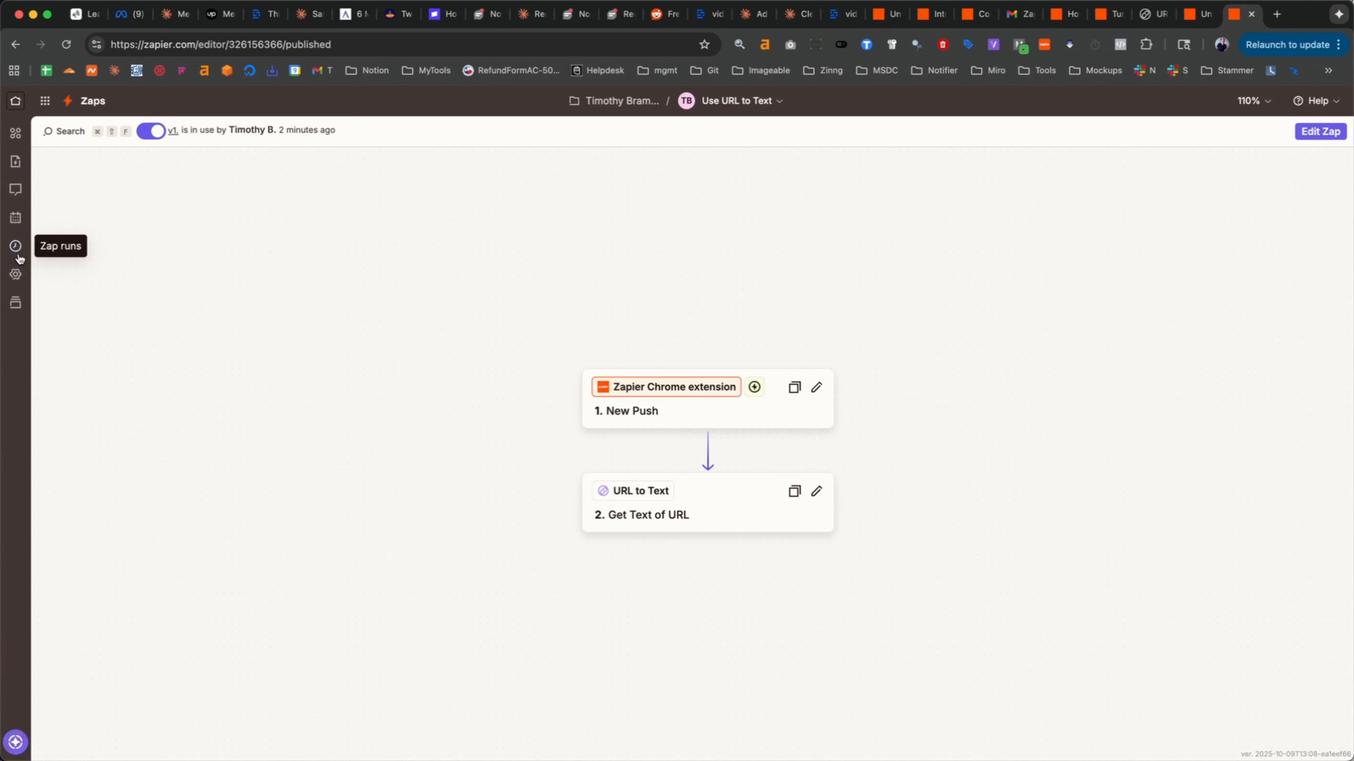
{"action": "left_click", "coordinate": [17, 255]}
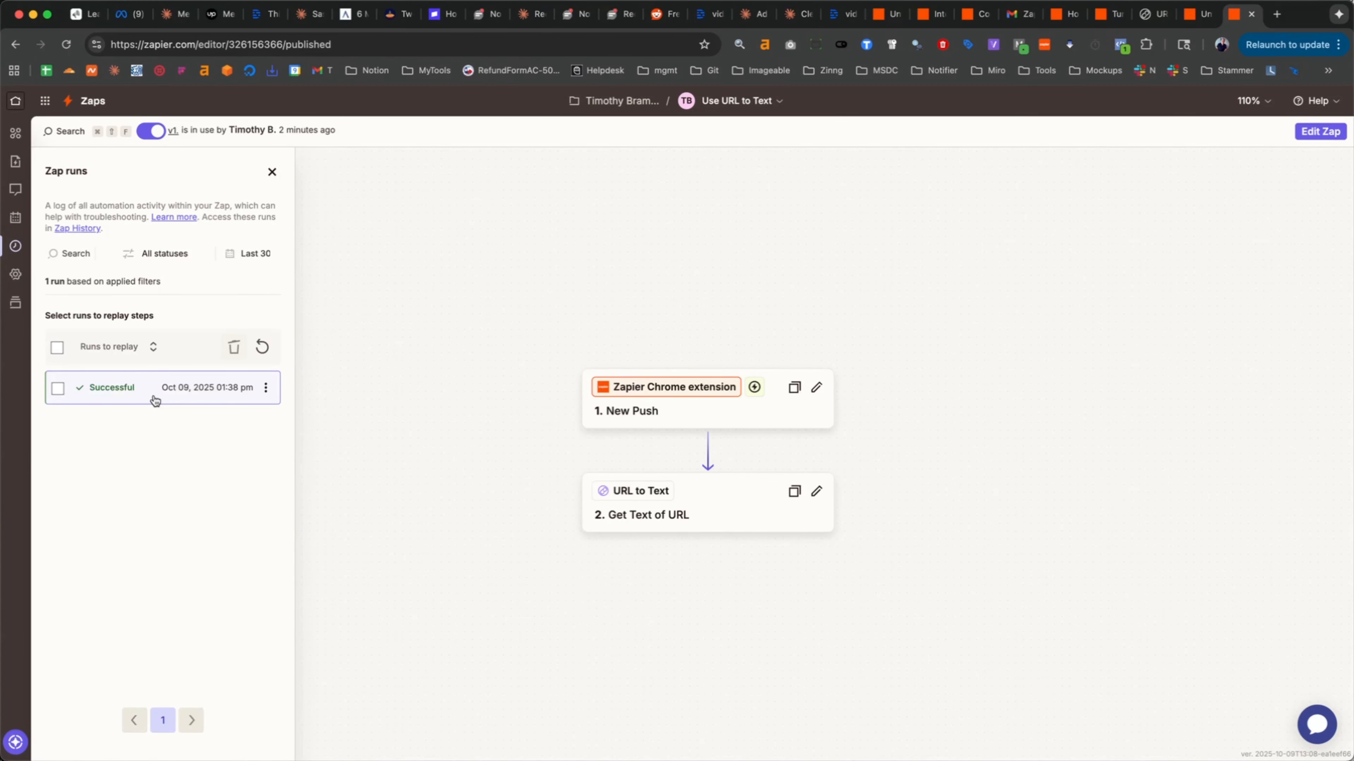
- Switch to the URL to Text site and regenerate the team's API key, confirming with "I understand"
{"action": "left_click", "coordinate": [1145, 21]}
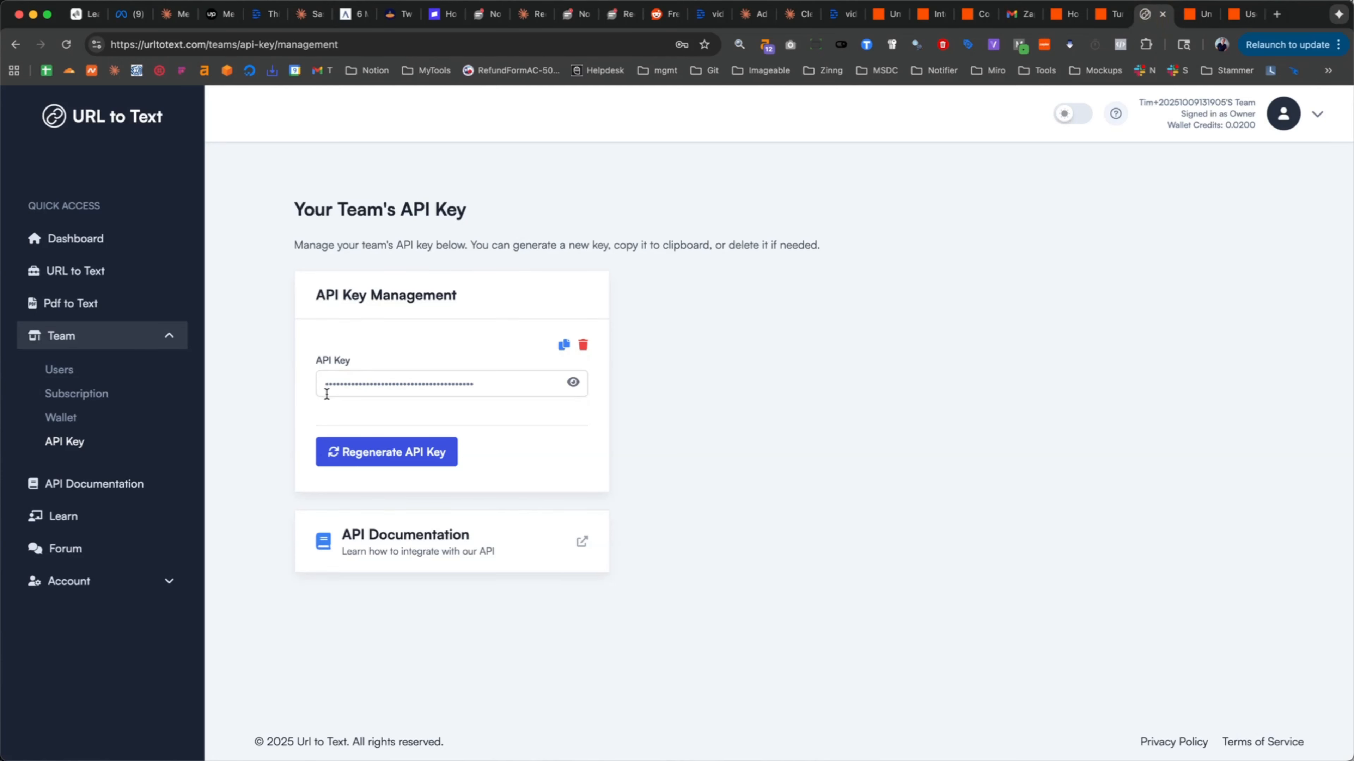
{"action": "left_click", "coordinate": [365, 460]}
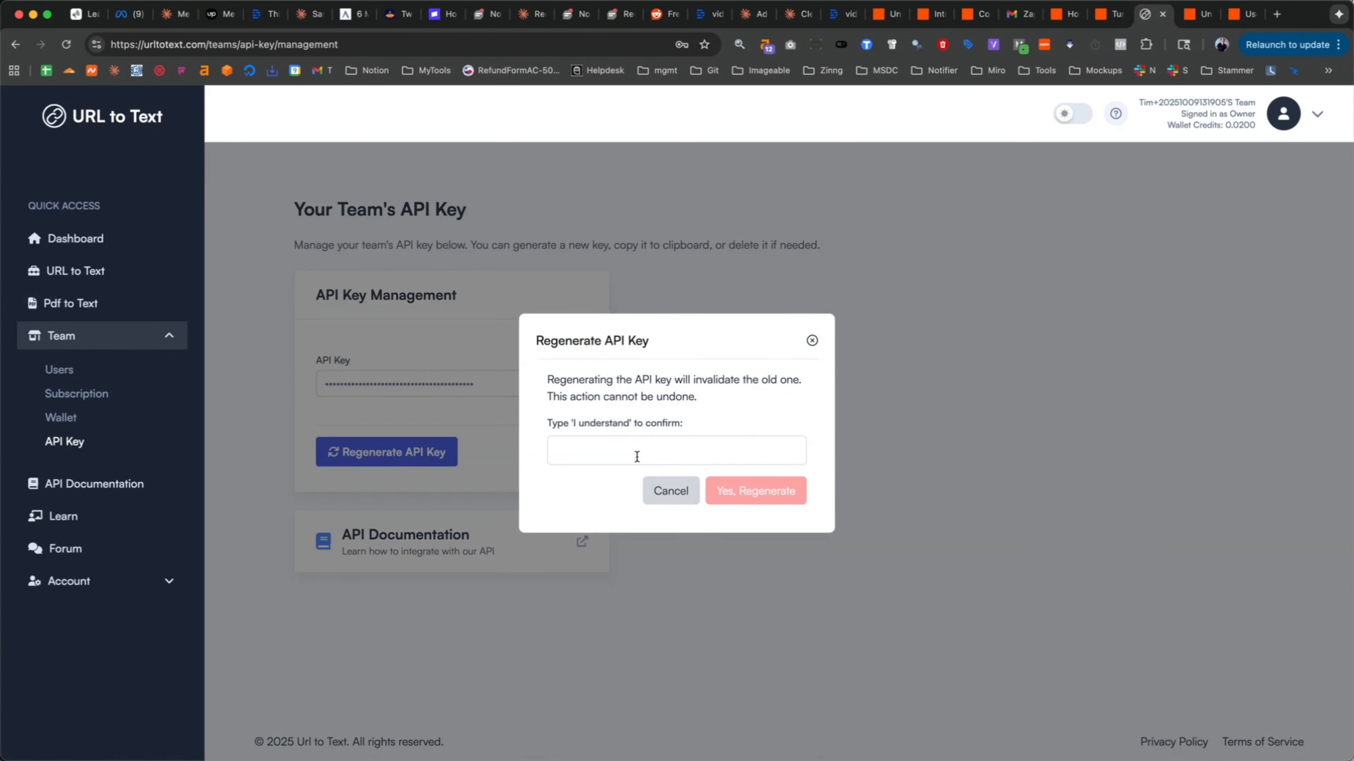
{"action": "left_click", "coordinate": [637, 455]}
{"action": "type", "text": "I u"}
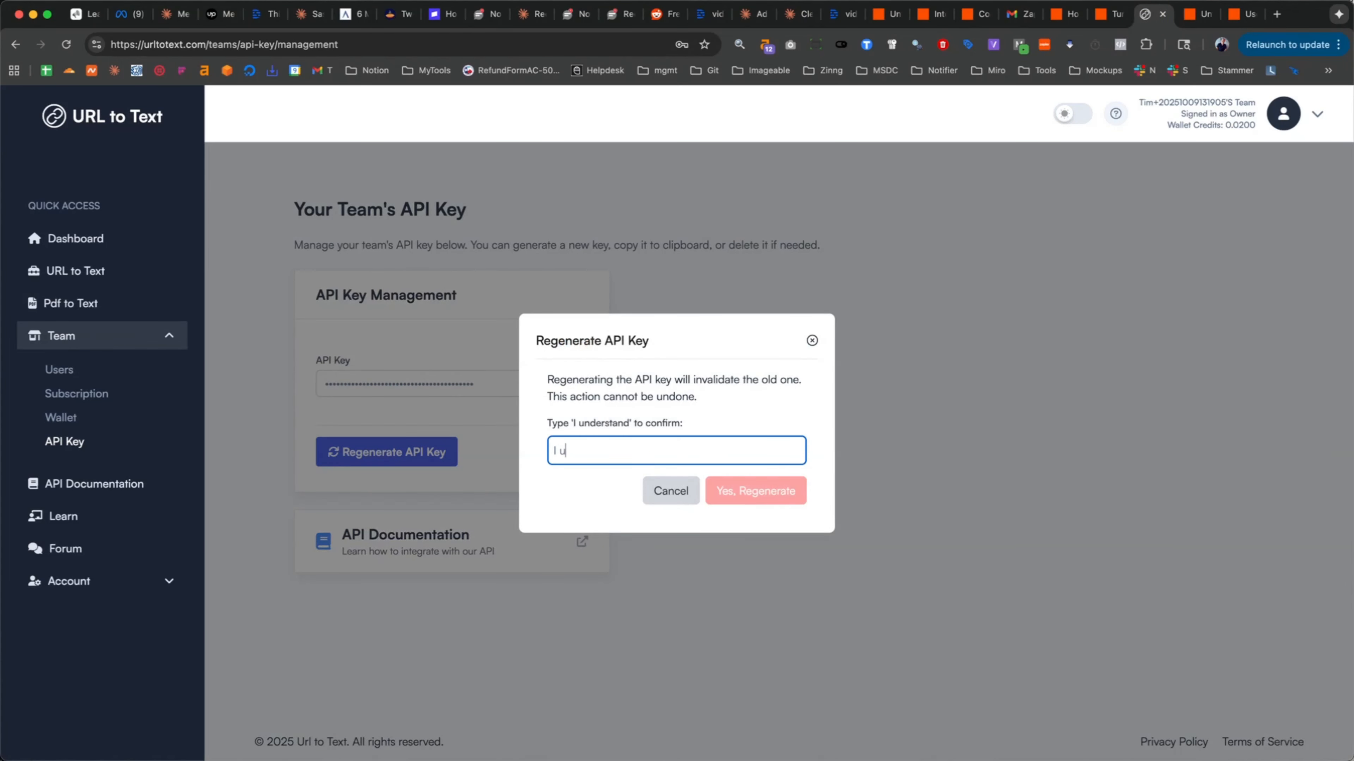
{"action": "type", "text": "nderstand"}
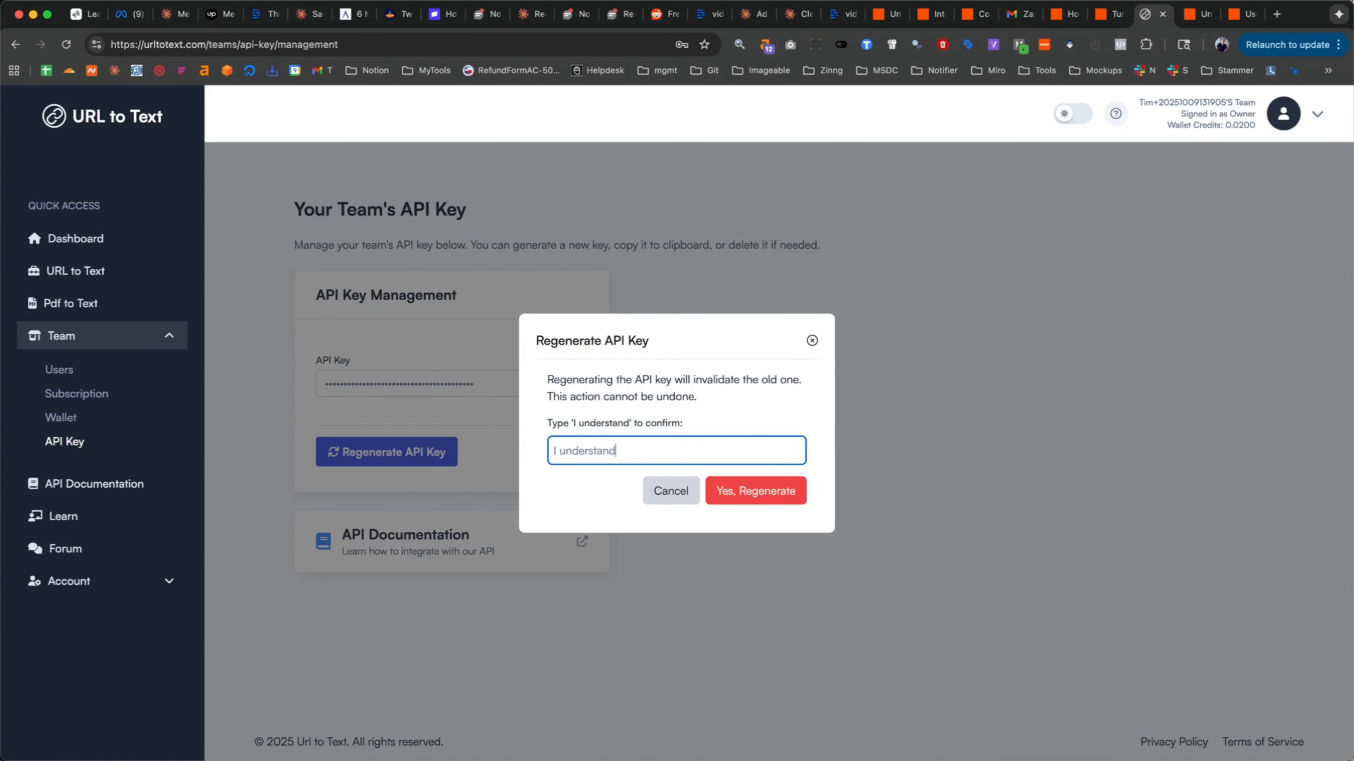
{"action": "left_click", "coordinate": [756, 492]}
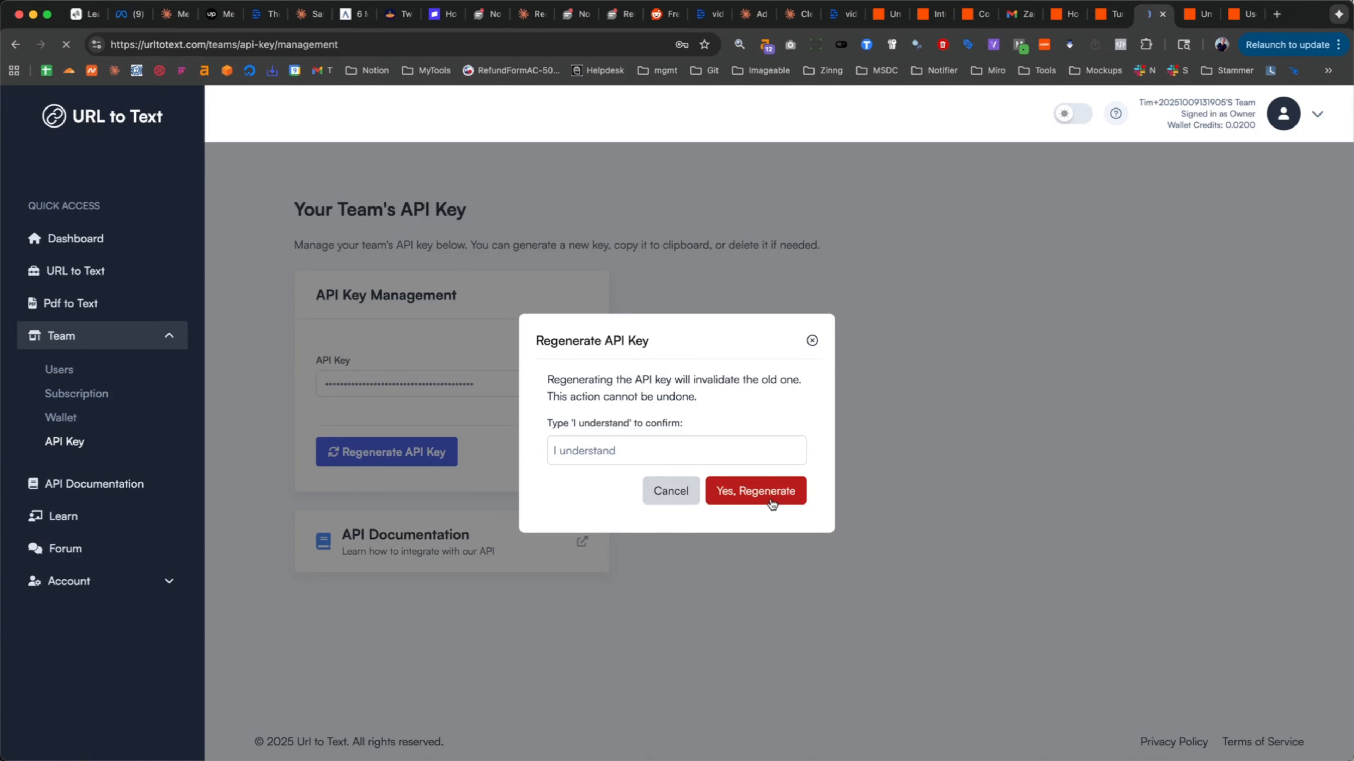